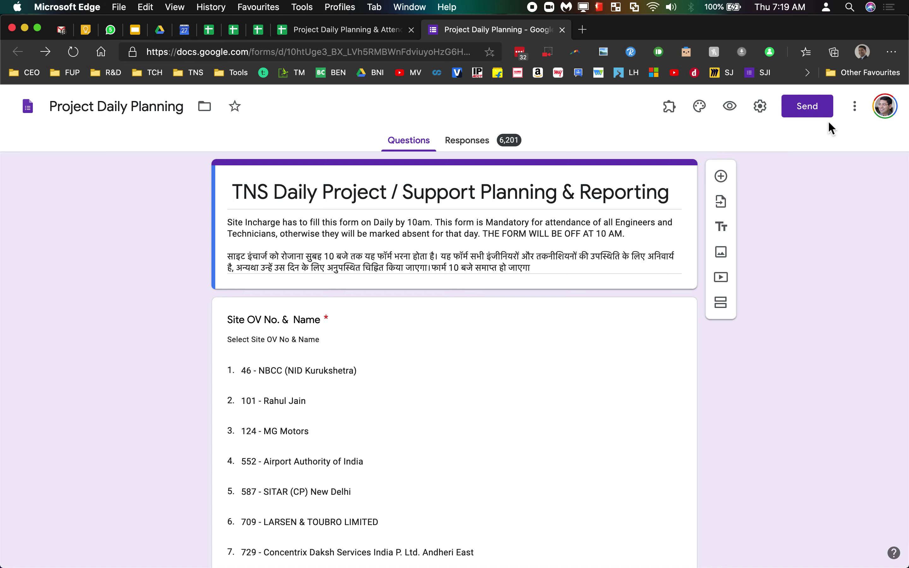
- Open the form's script editor and copy the full switchOn and switchOff function code
left_click(855, 109)
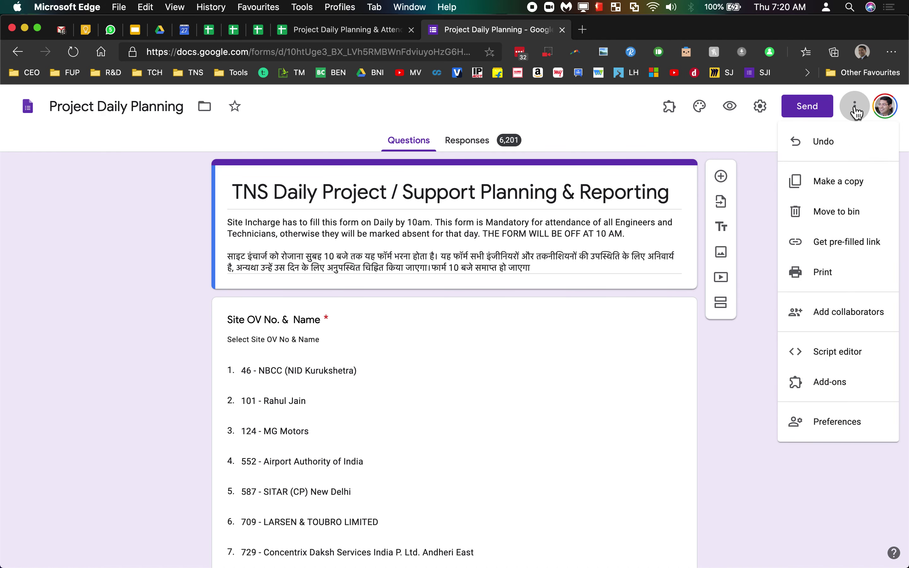
left_click(828, 355)
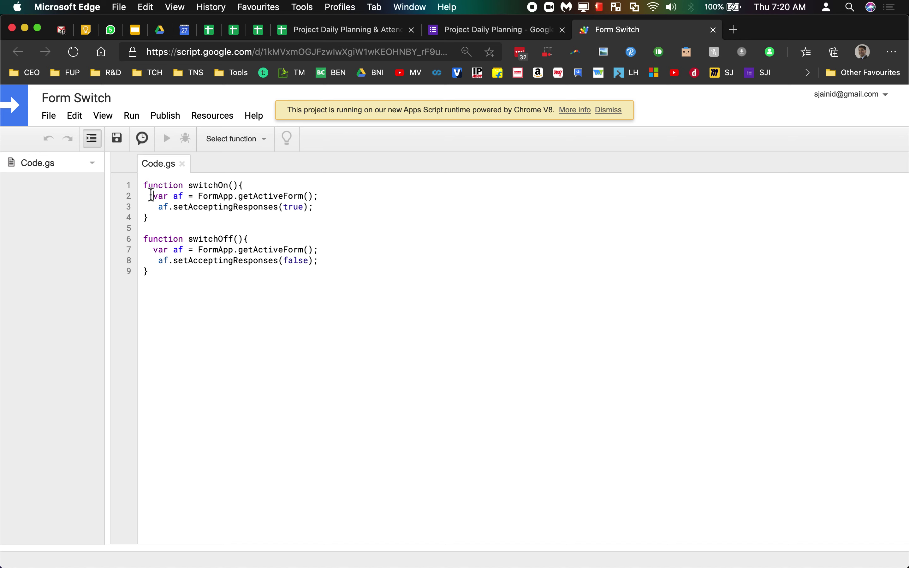
left_click_drag(162, 278, 130, 181)
key("super+c")
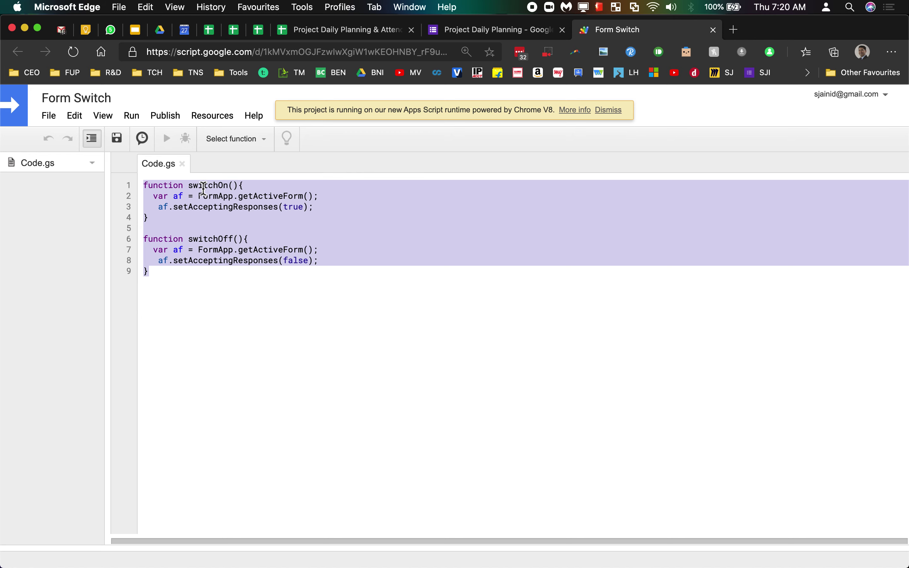
left_click(203, 186)
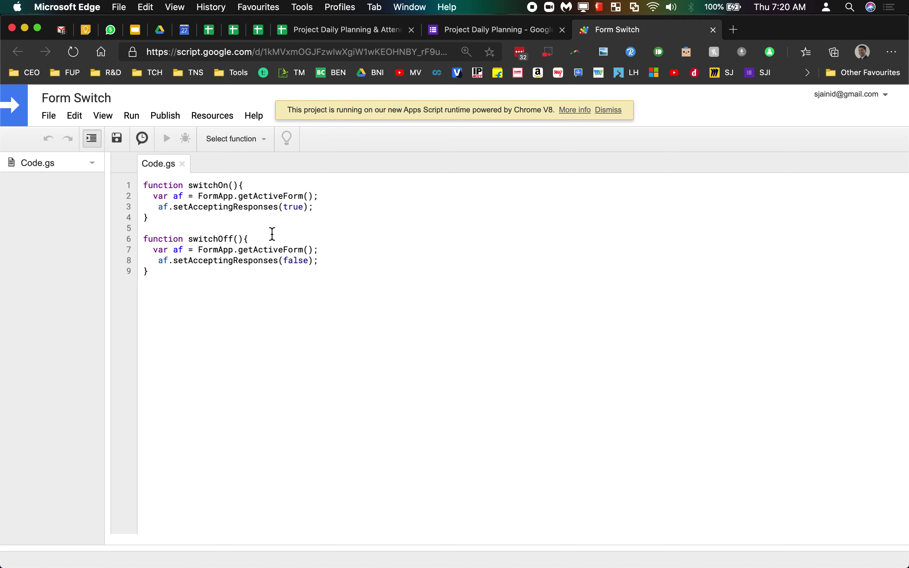
- Open the Form Switch project's triggers and review the switchOff trigger's settings without changing them
left_click(142, 140)
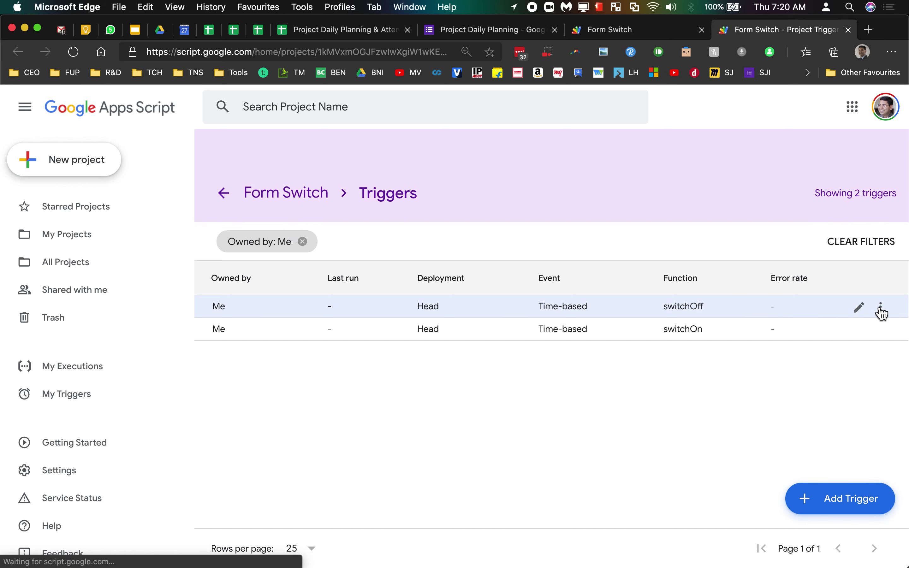
left_click(859, 312)
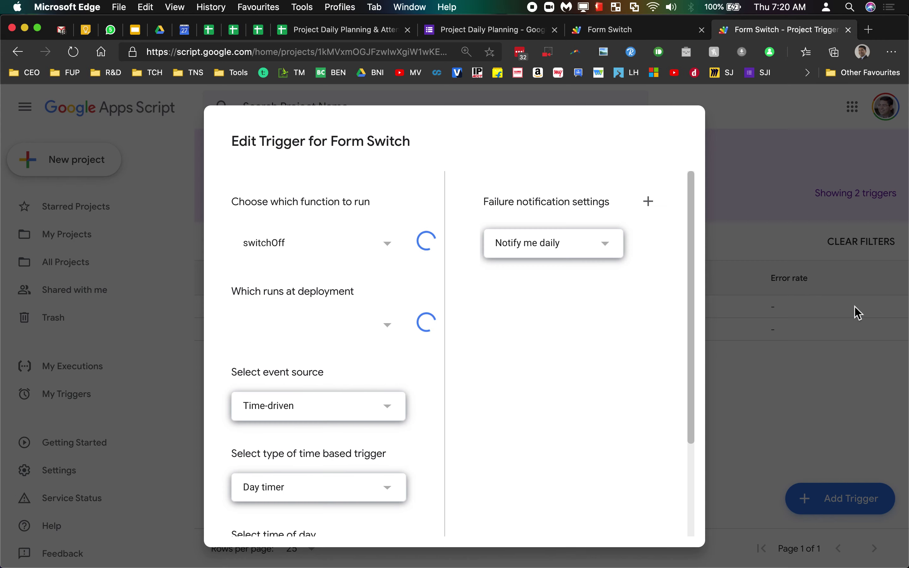
scroll(341, 407, "down", 5)
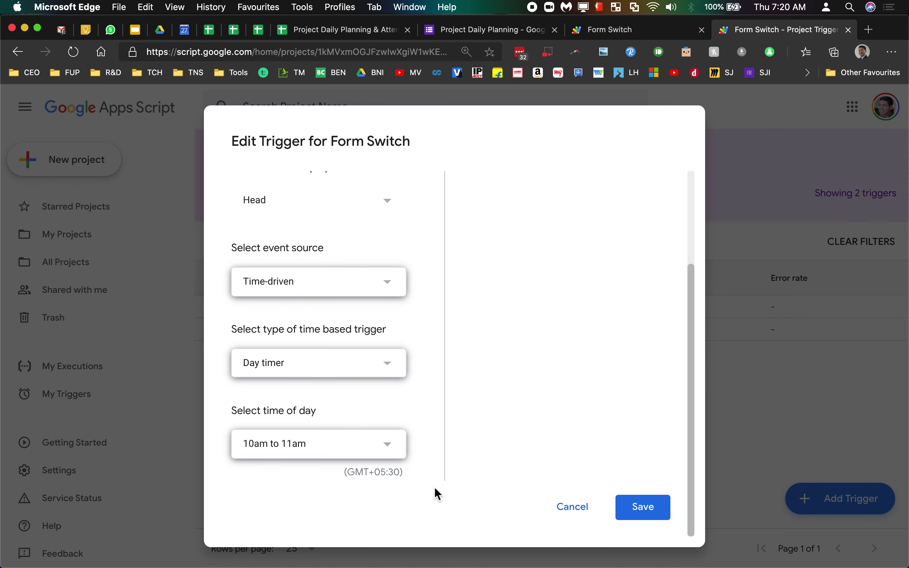
left_click(573, 508)
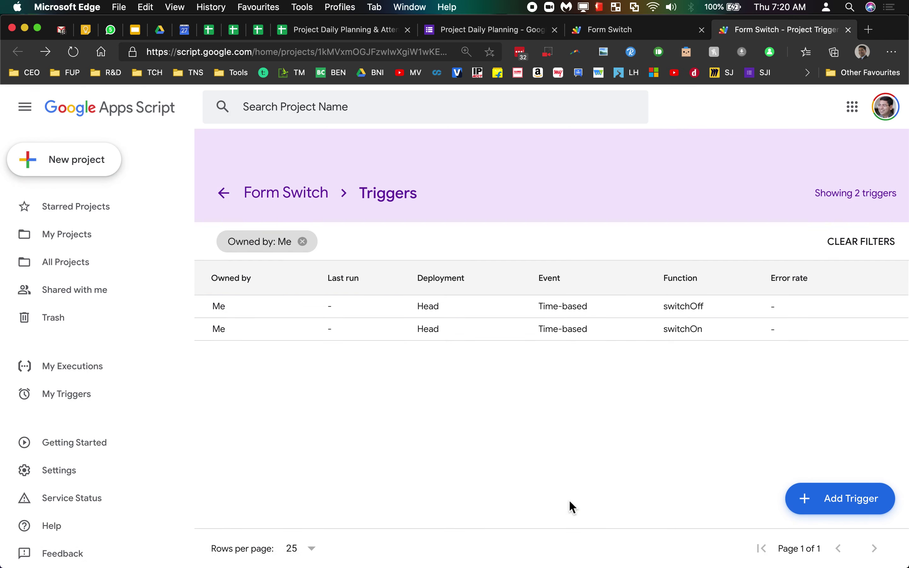
- Review the switchOn trigger's event source, timer type and time of day without changing them
left_click(860, 330)
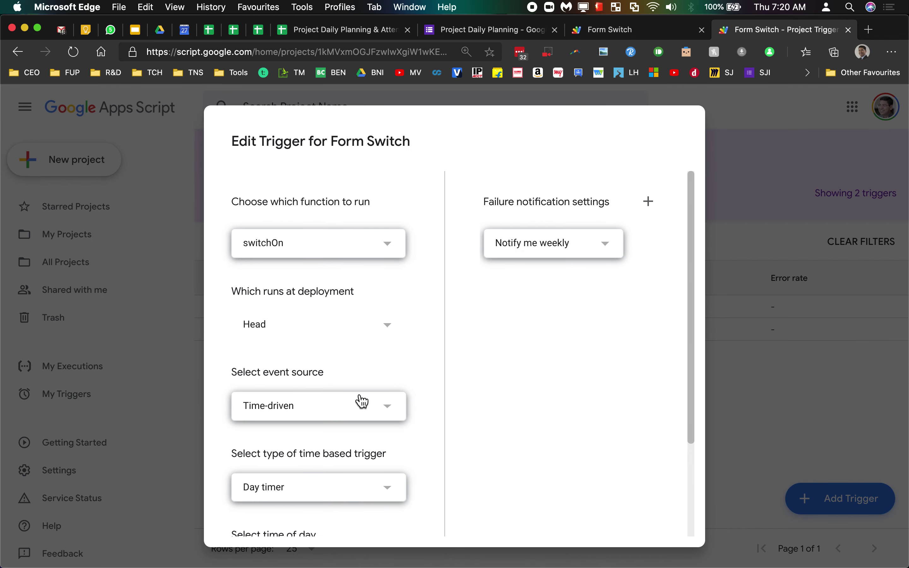
scroll(360, 401, "down", 2)
scroll(360, 401, "down", 2)
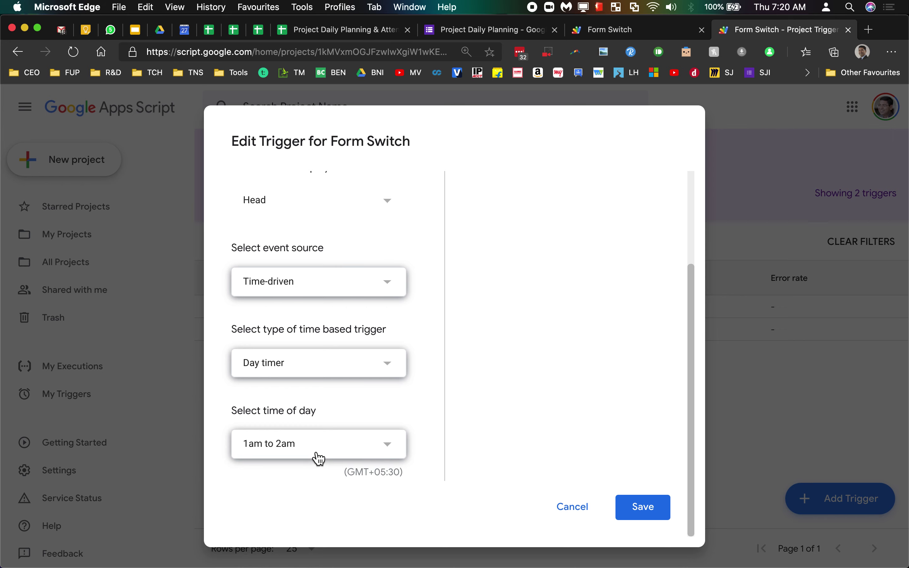
left_click(570, 512)
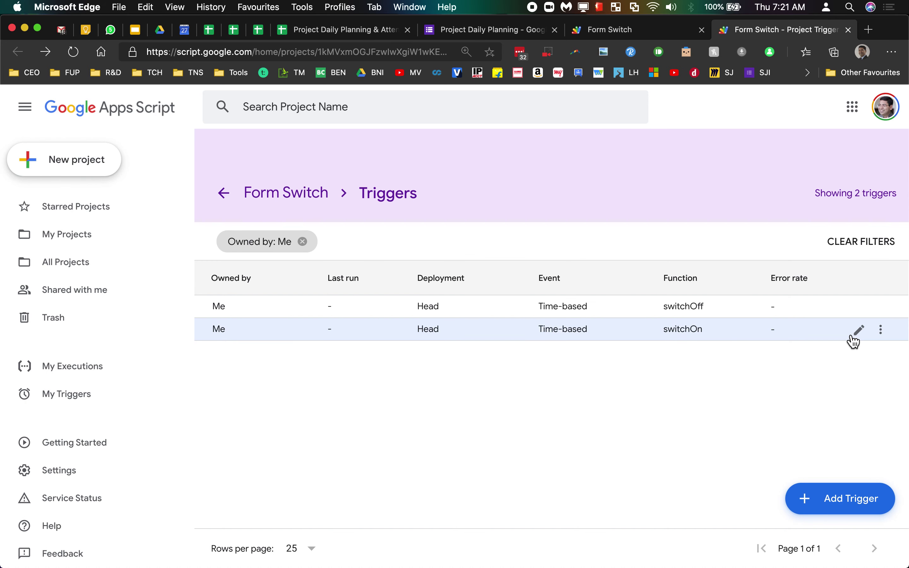
- Permanently delete the switchOn trigger and the switchOff trigger from the Form Switch project
left_click(881, 331)
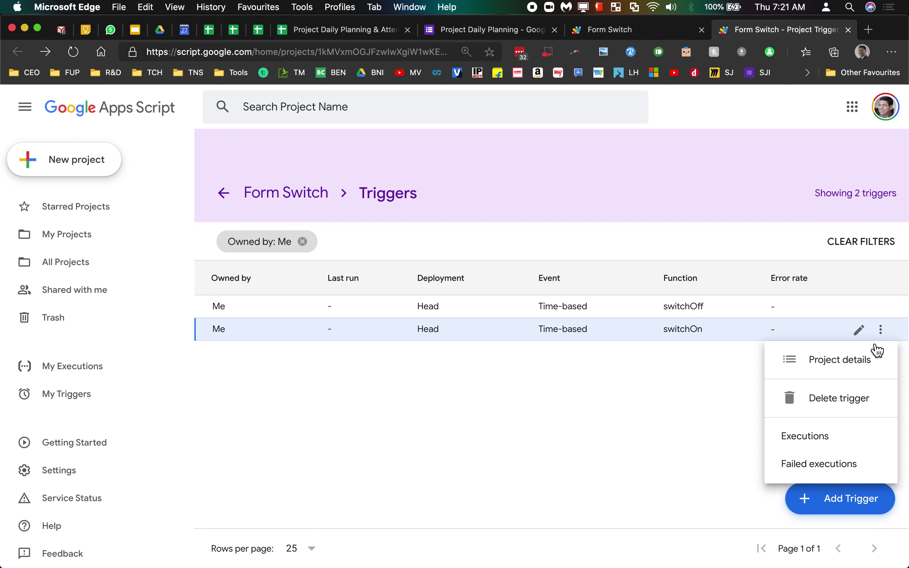
left_click(828, 412)
left_click(518, 397)
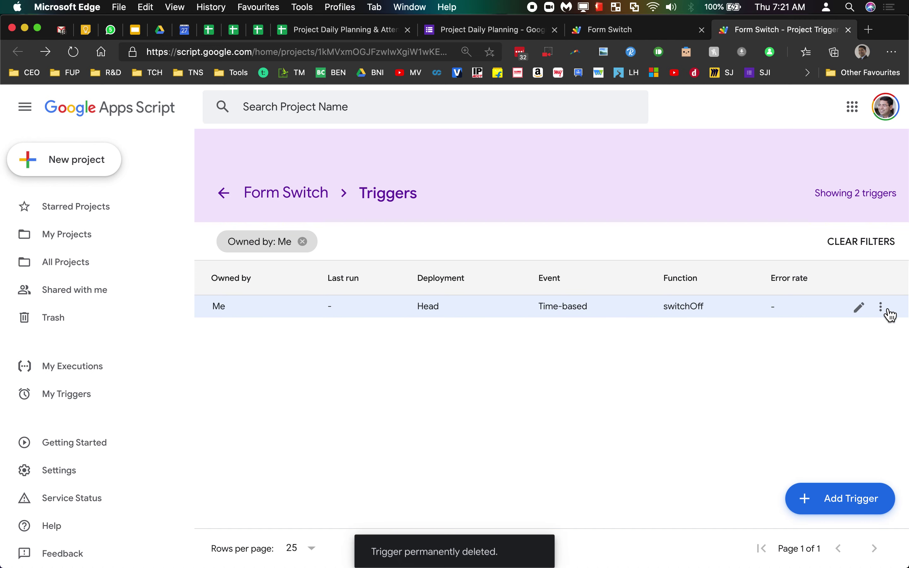
left_click(886, 312)
left_click(833, 383)
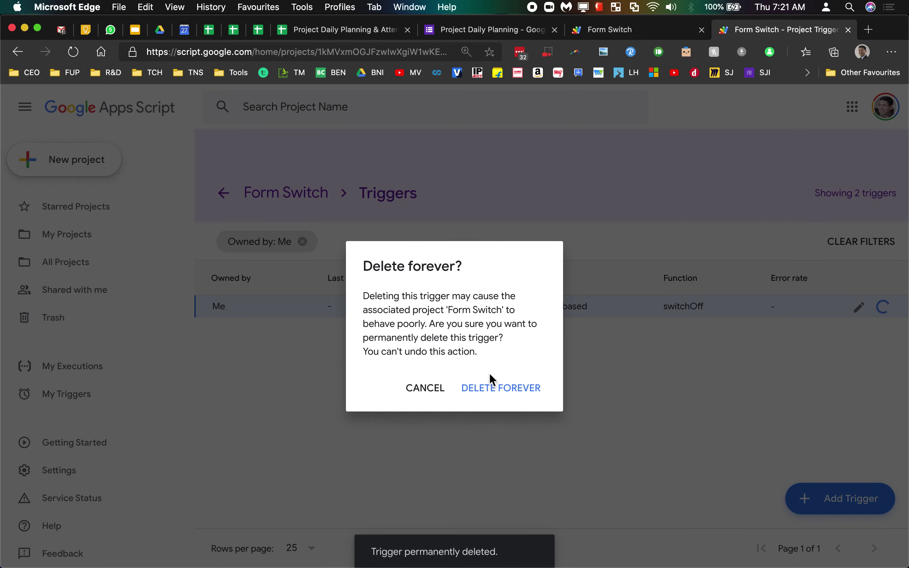
left_click(479, 389)
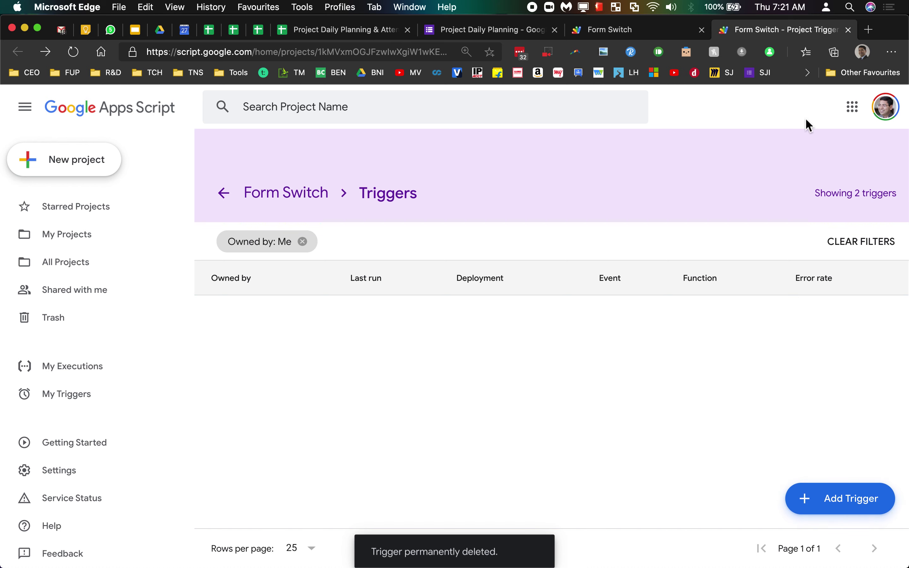
- Reopen the project's triggers from the script editor and start a new trigger running switchOn at the Head deployment
left_click(847, 30)
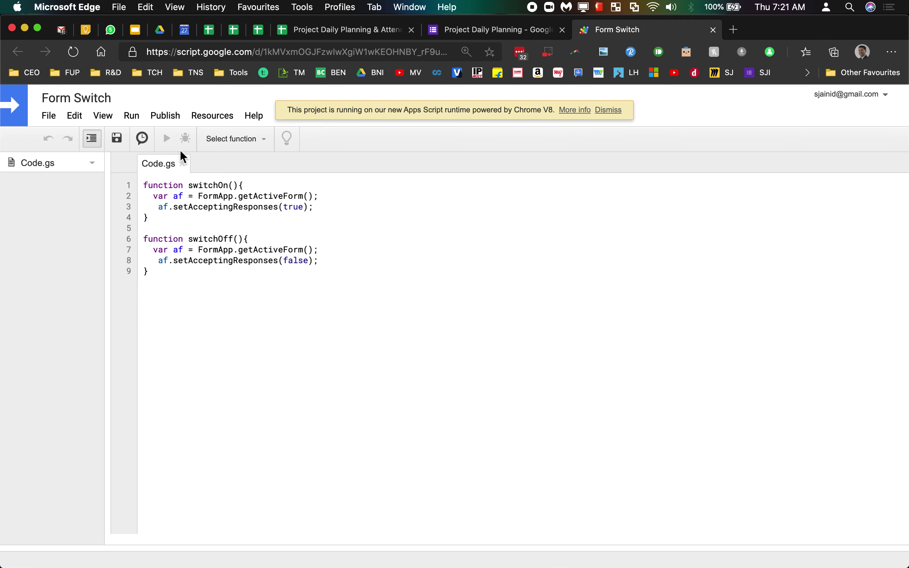
left_click(142, 138)
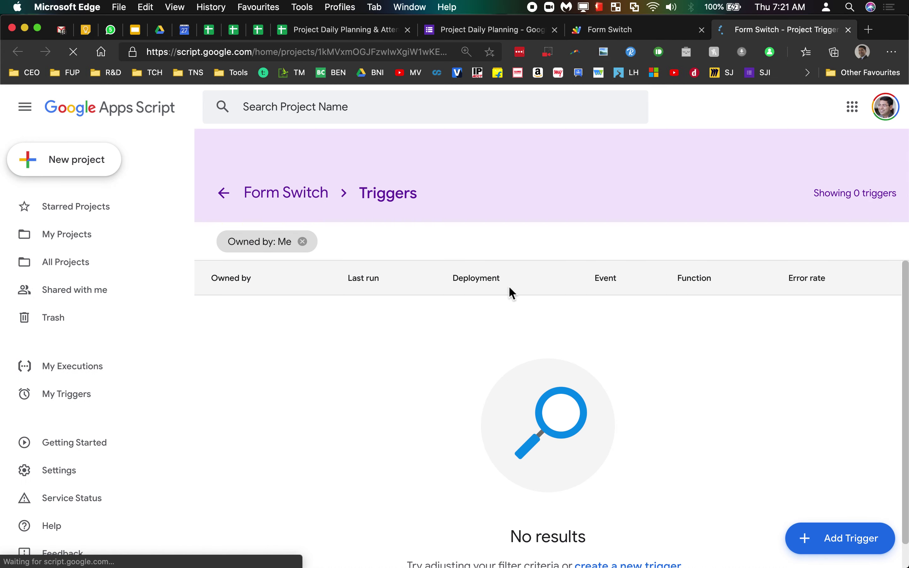
left_click(810, 545)
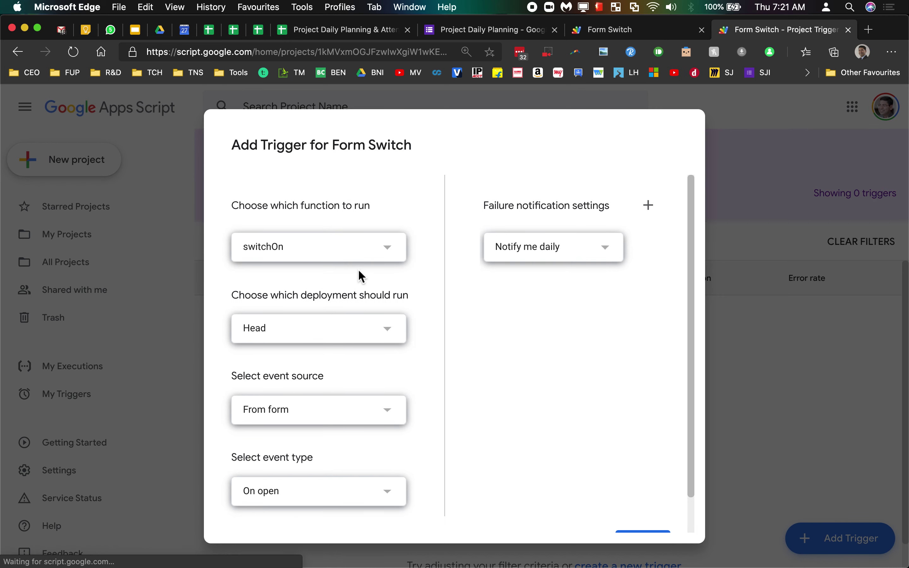
left_click(393, 252)
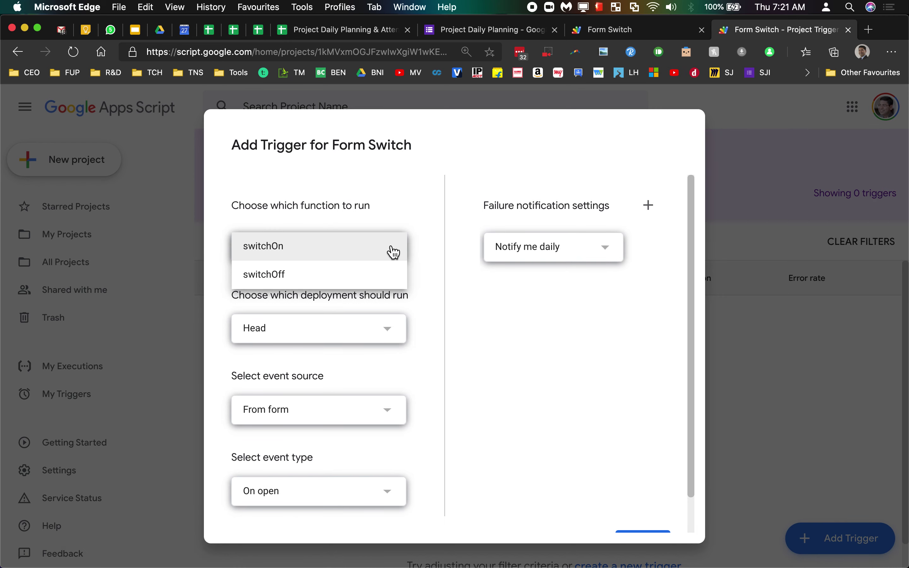
left_click(370, 256)
scroll(373, 263, "down", 2)
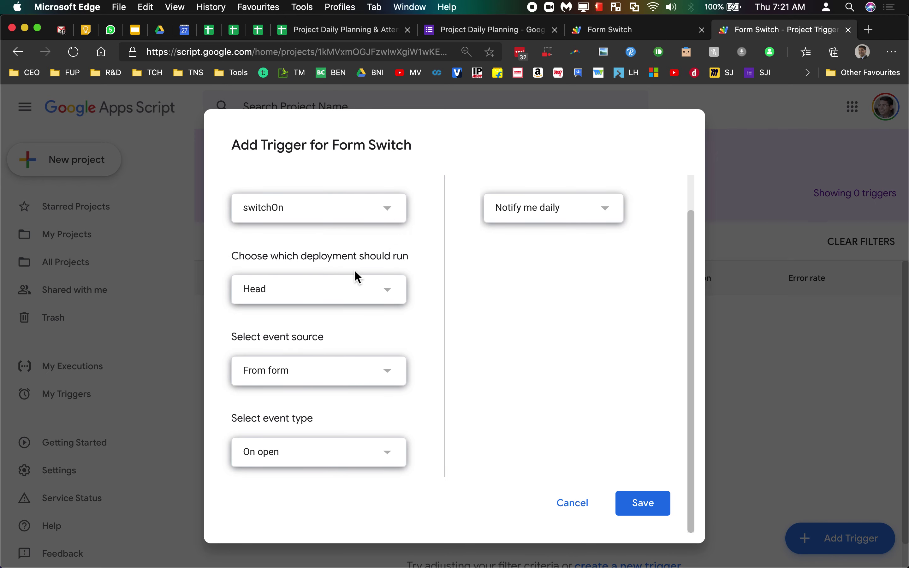
left_click(351, 291)
left_click(421, 266)
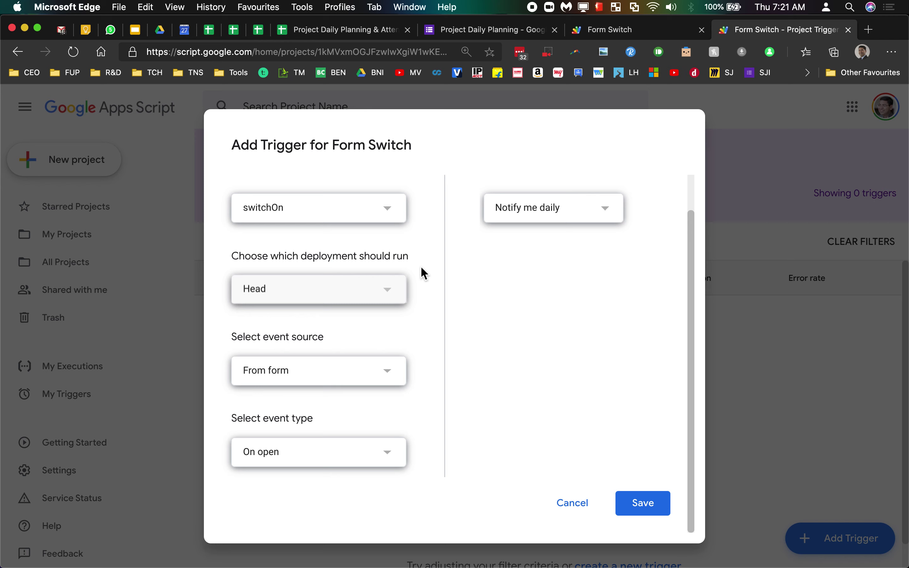
- Make the switchOn trigger Time-driven, using a Day timer set to 4am to 5am
left_click(359, 377)
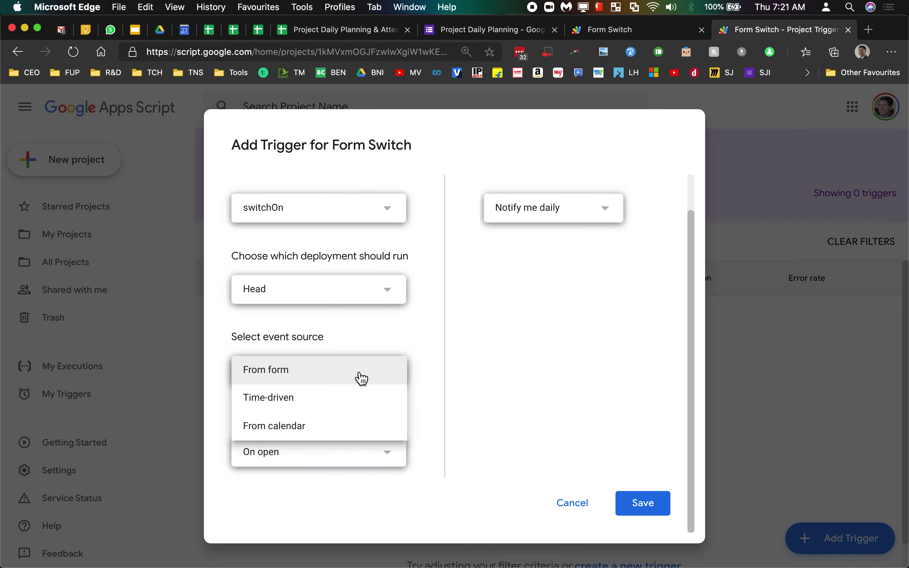
left_click(343, 406)
scroll(342, 391, "down", 3)
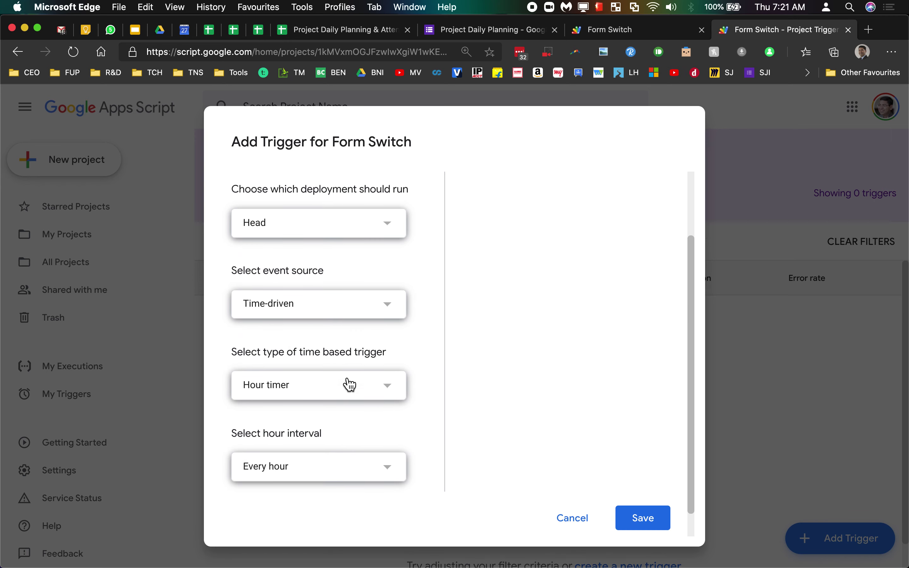
left_click(339, 380)
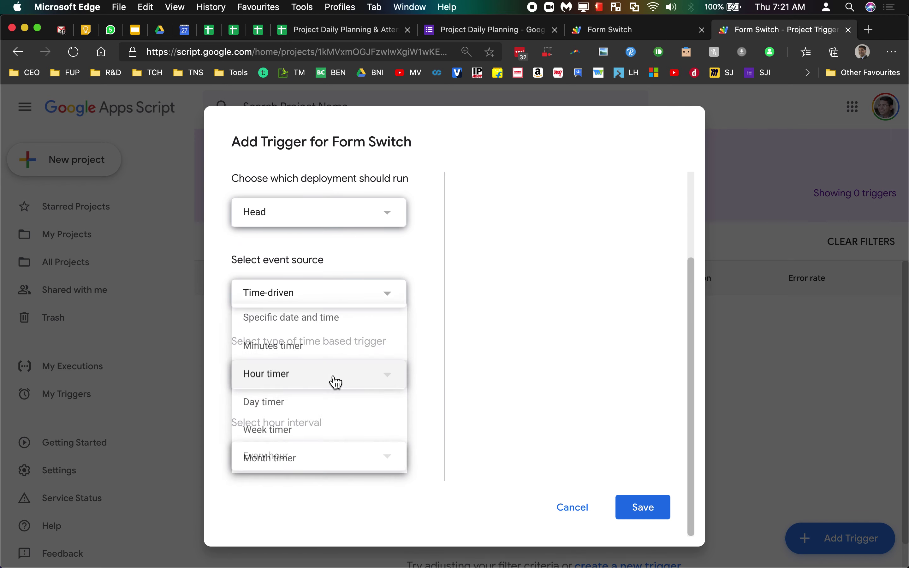
left_click(318, 415)
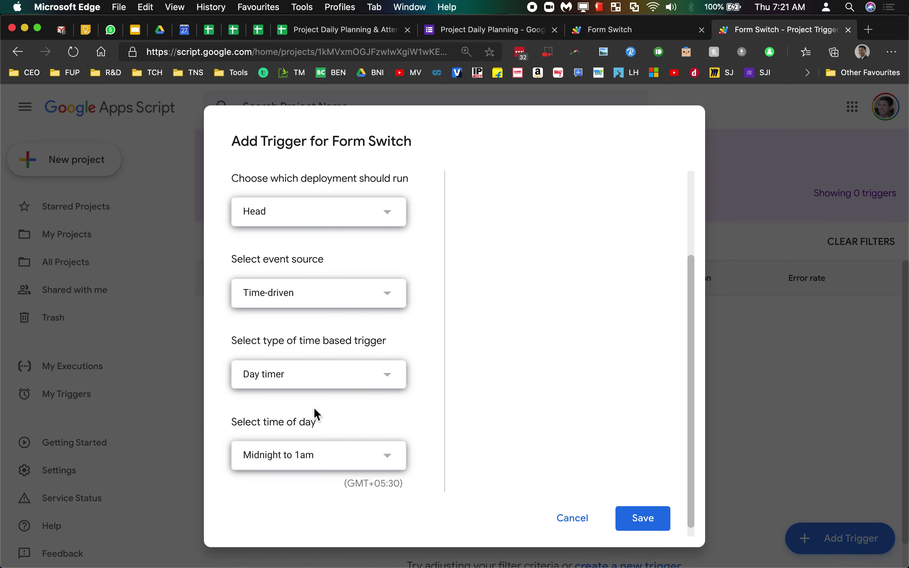
scroll(316, 411, "down", 1)
left_click(308, 444)
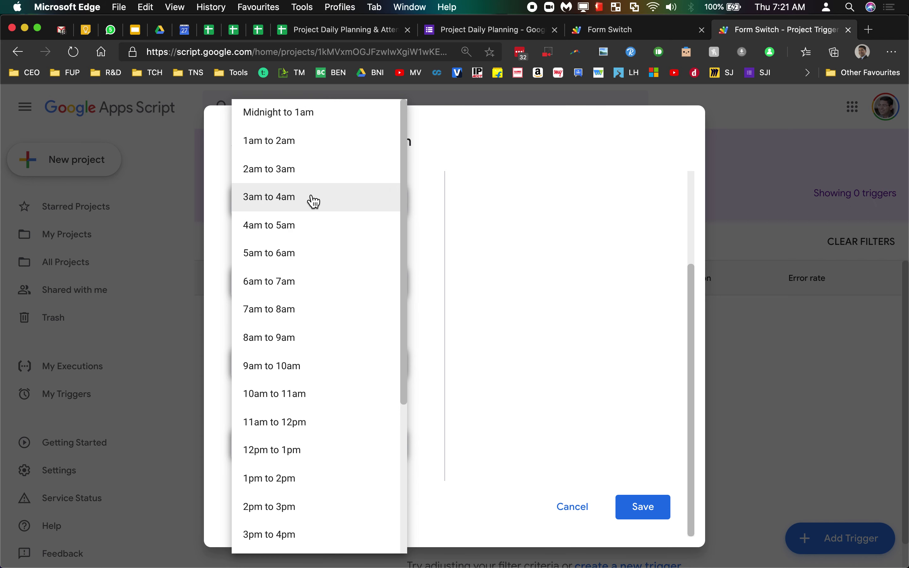
left_click(310, 230)
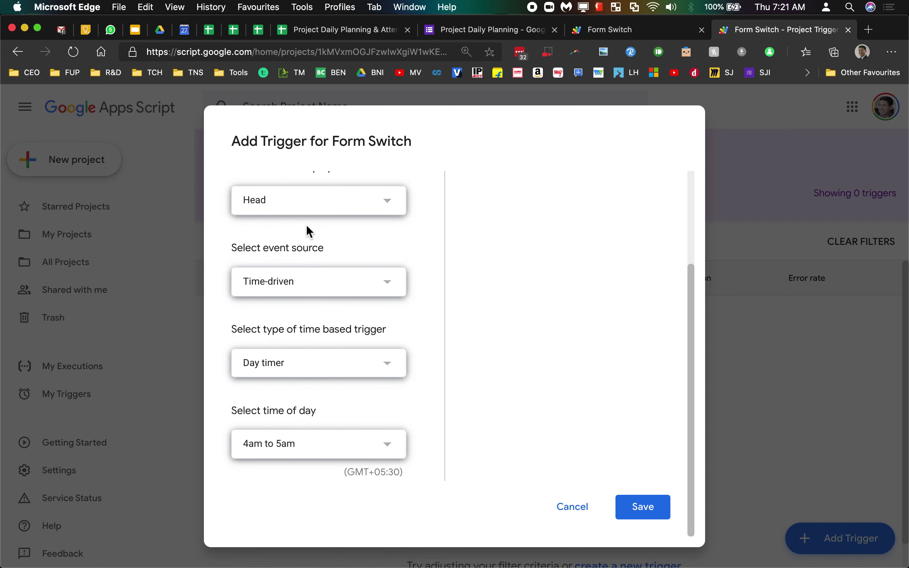
- Save the switchOn trigger, authorizing the project with the Google account to view and manage forms
left_click(648, 509)
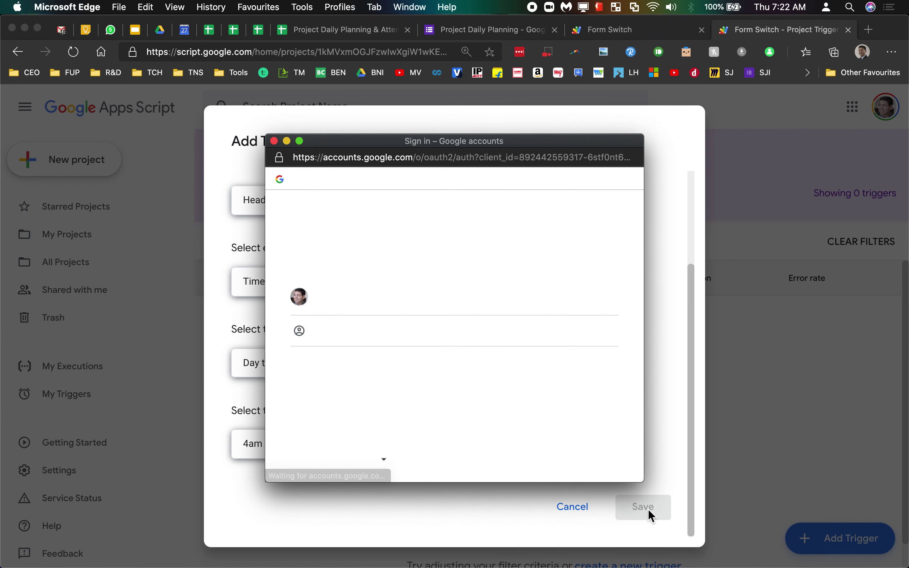
left_click(451, 304)
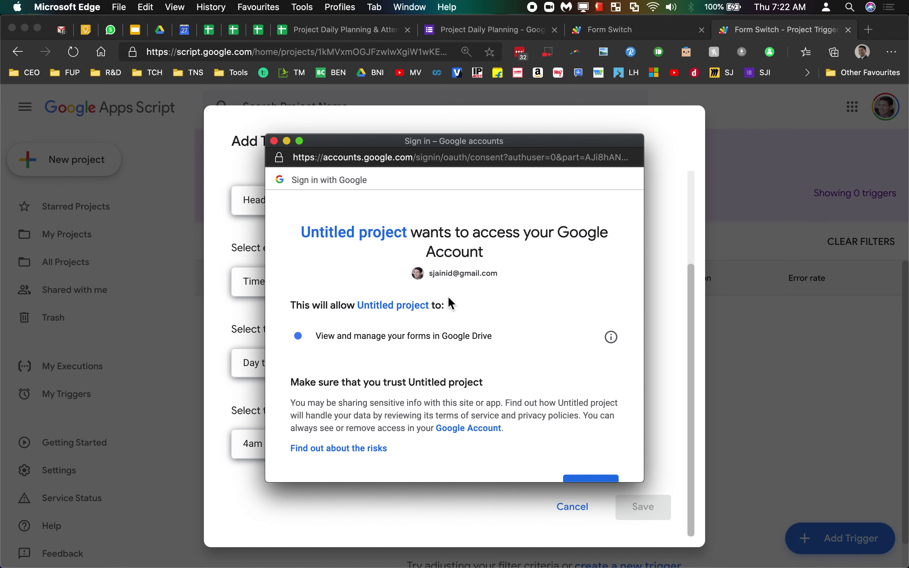
scroll(451, 300, "down", 3)
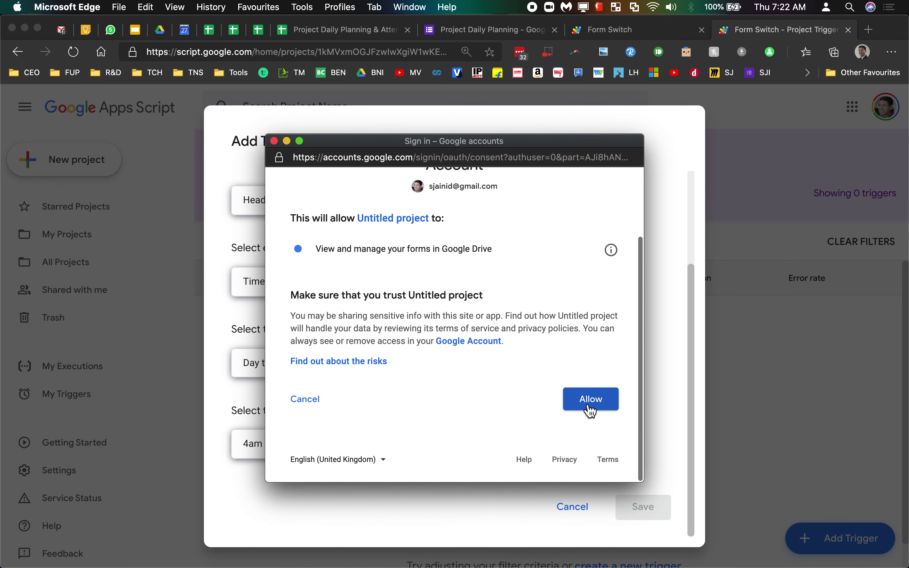
left_click(587, 405)
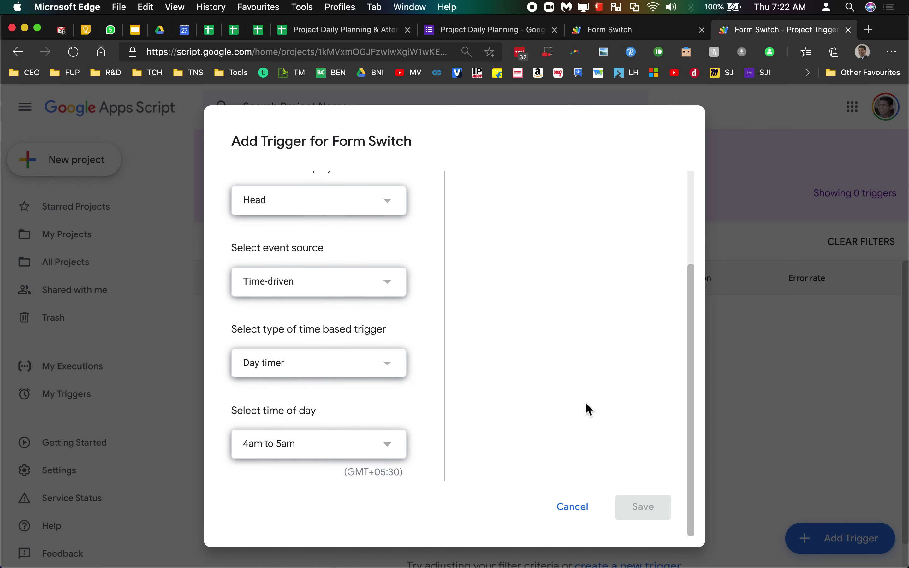
scroll(586, 403, "up", 4)
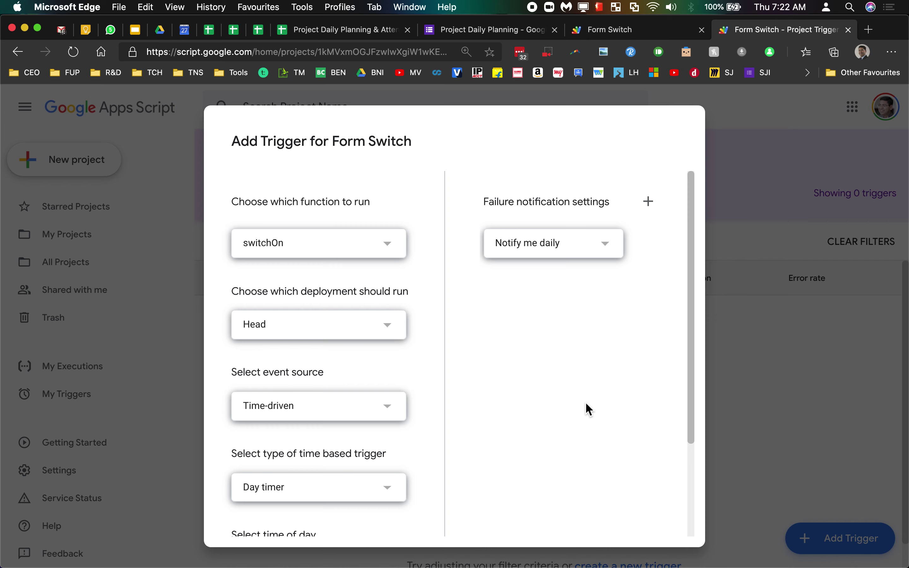
scroll(585, 402, "down", 4)
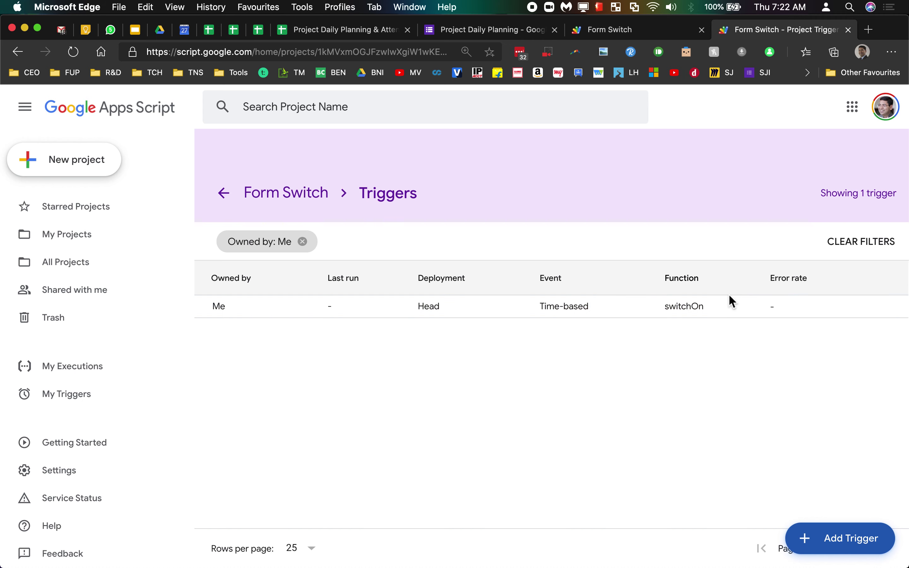
- Add a new trigger running switchOff at the Head deployment, with Time-driven as its event source
left_click(814, 547)
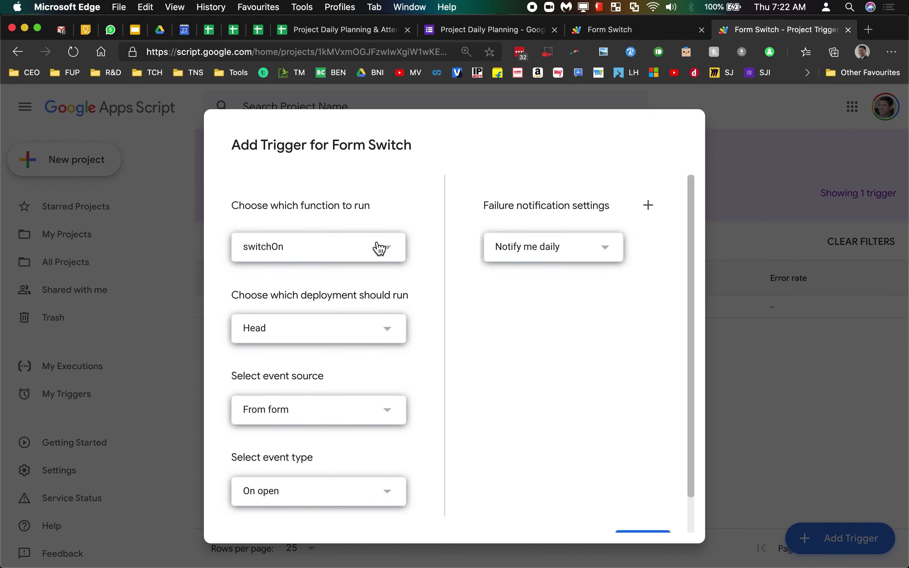
left_click(379, 248)
left_click(349, 276)
scroll(347, 270, "down", 2)
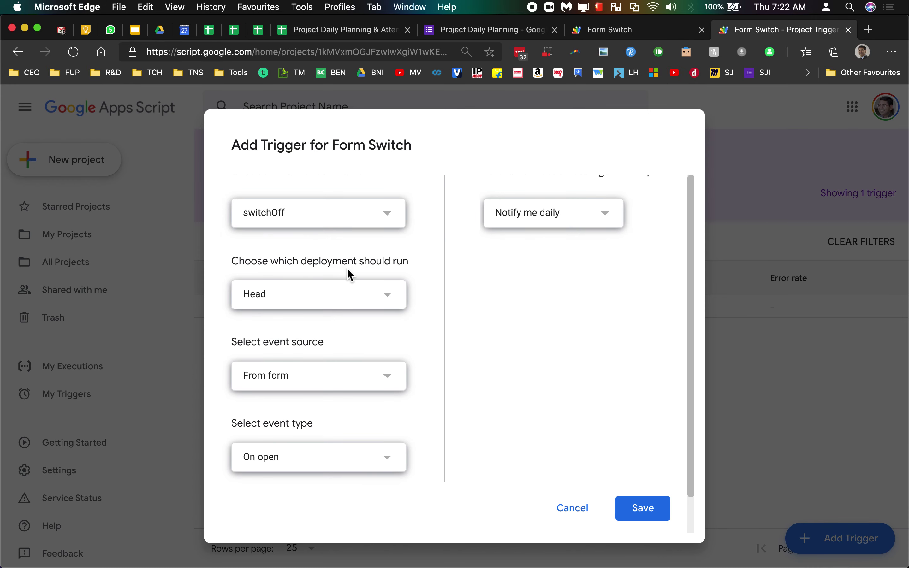
left_click(295, 379)
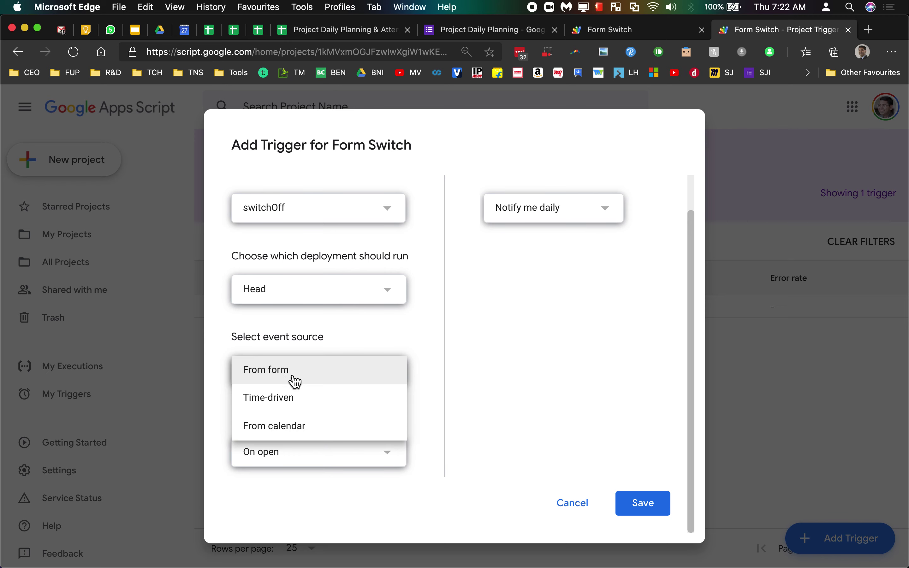
left_click(286, 400)
scroll(284, 393, "down", 2)
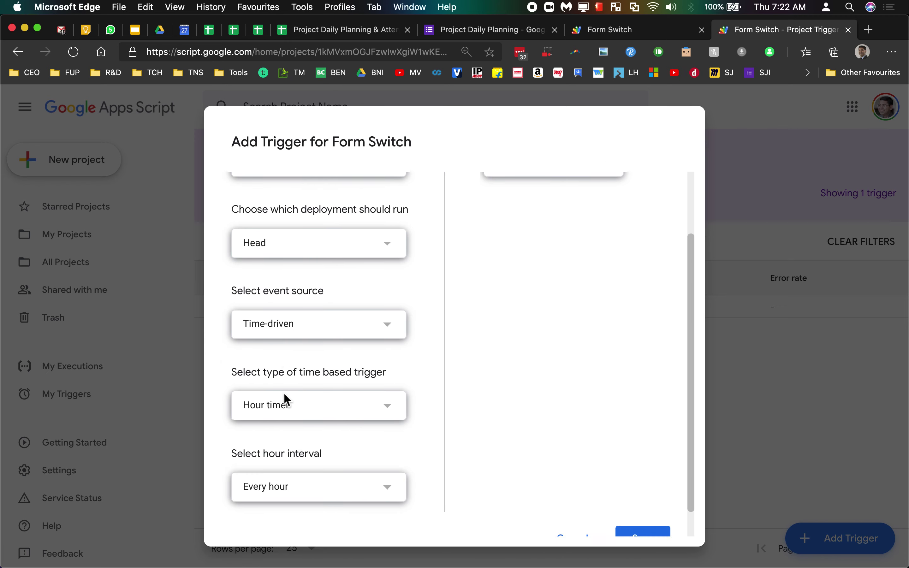
- Set the switchOff trigger to a Day timer running at 10am to 11am and save it
scroll(284, 393, "down", 1)
left_click(300, 383)
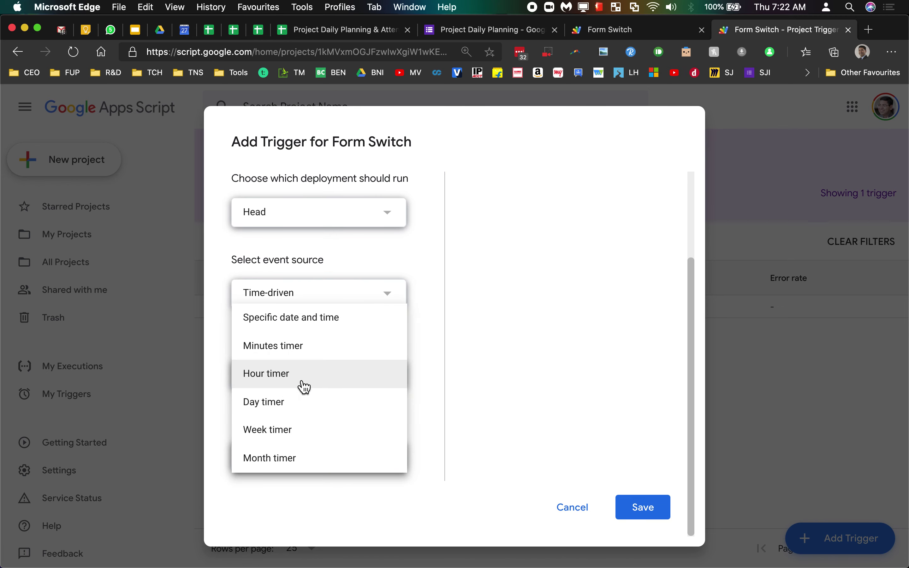
left_click(298, 413)
scroll(294, 416, "down", 1)
left_click(291, 451)
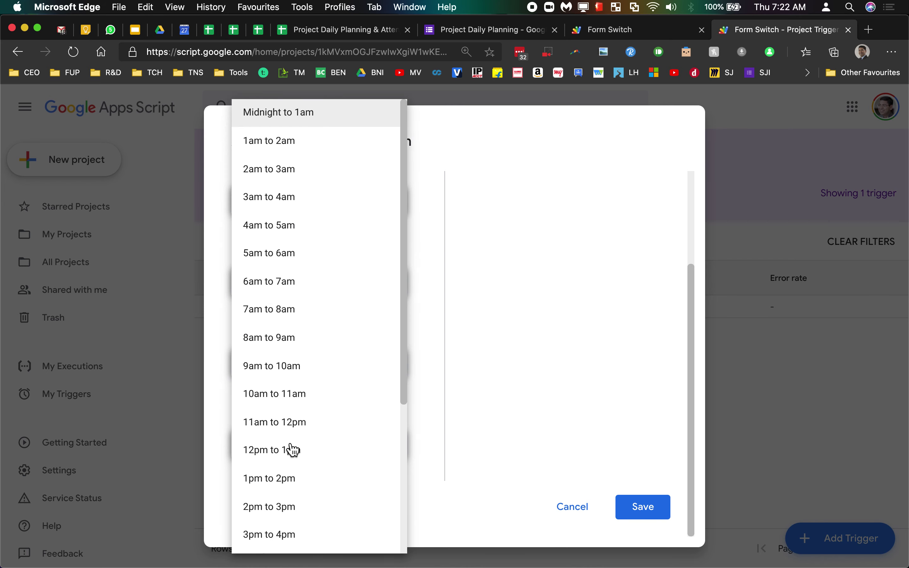
left_click(295, 398)
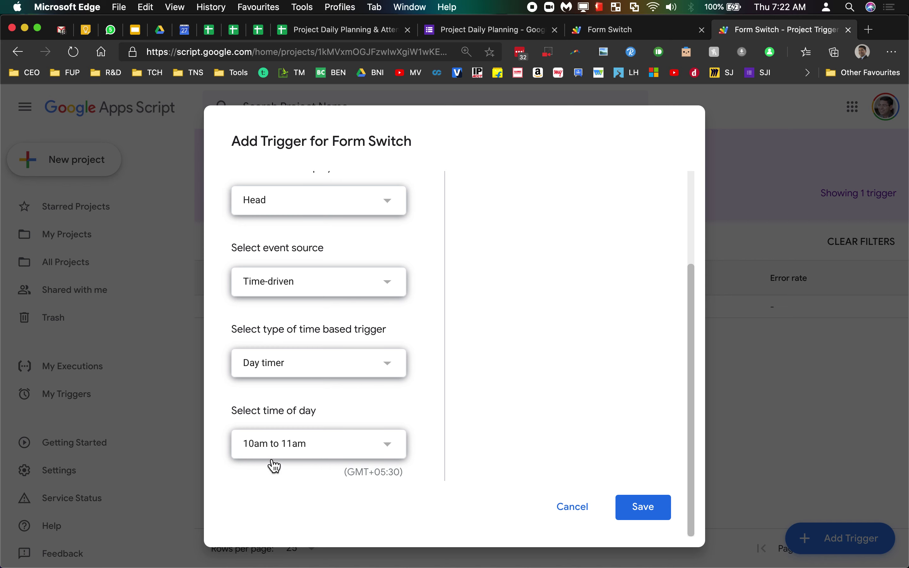
left_click(637, 515)
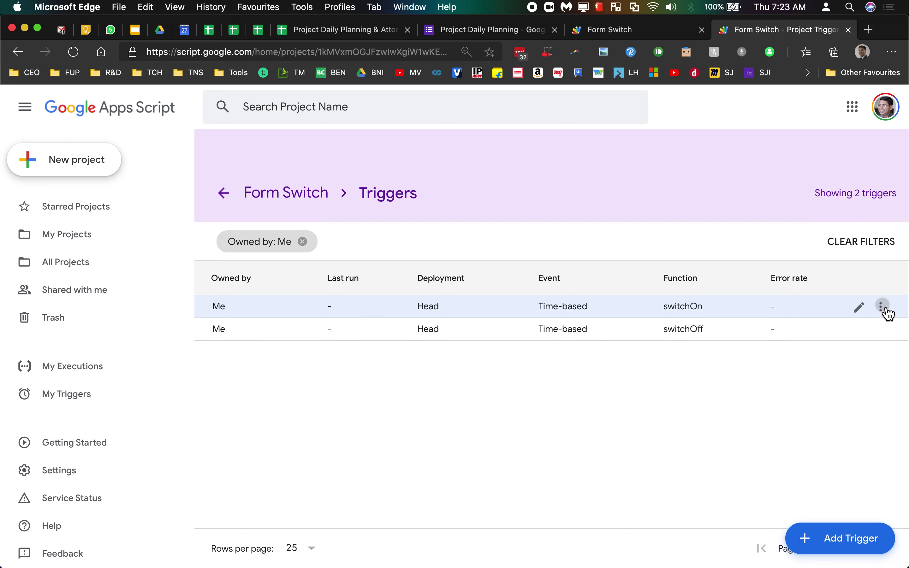
- Open the existing switchOn trigger for editing, reselect its time of day and save it
left_click(881, 307)
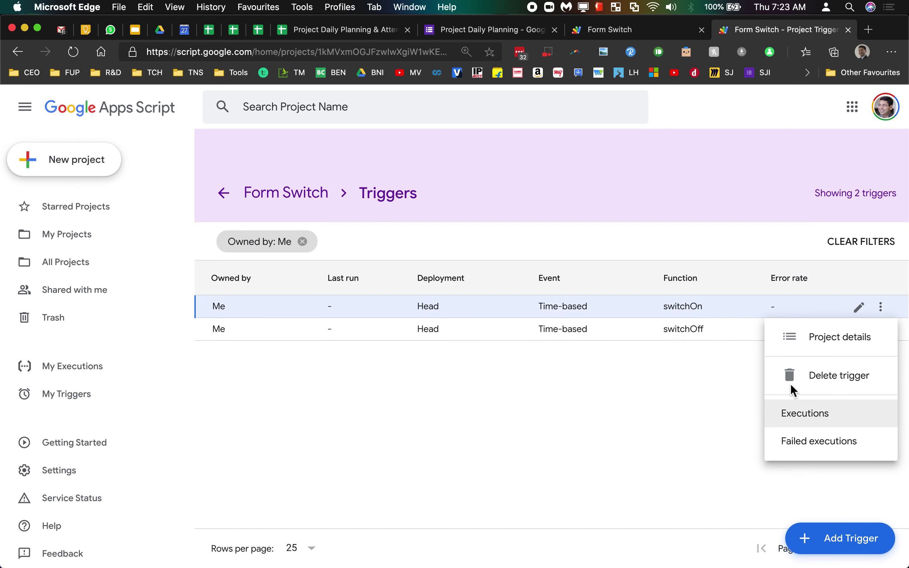
left_click(864, 314)
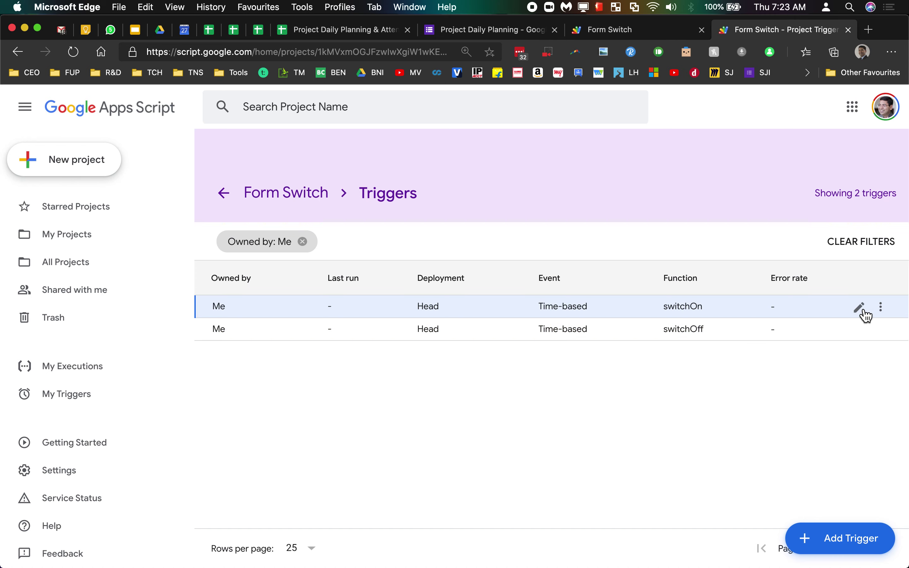
left_click(859, 307)
scroll(352, 371, "down", 5)
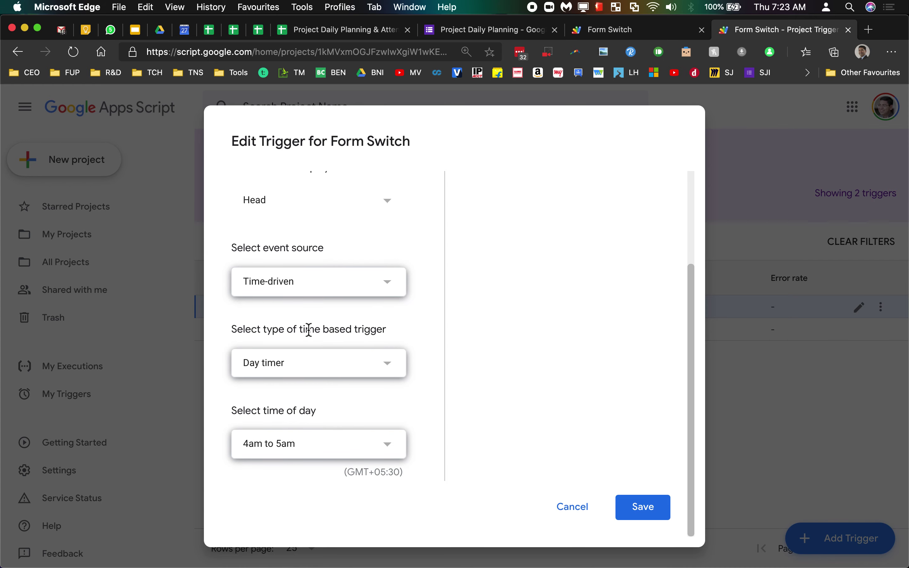
left_click(316, 461)
left_click(311, 210)
left_click(634, 508)
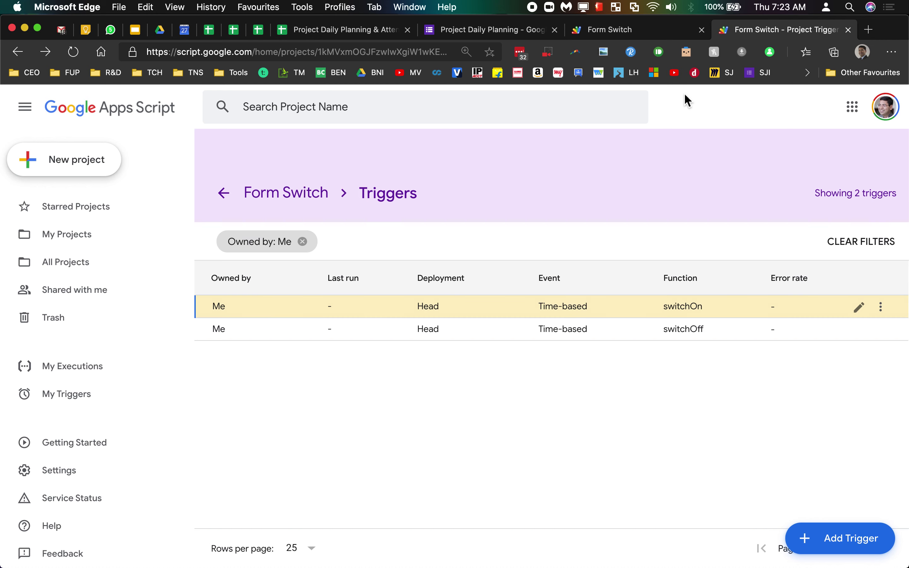
- Close the project triggers page and show the responses of the Project Daily Planning form
left_click(848, 30)
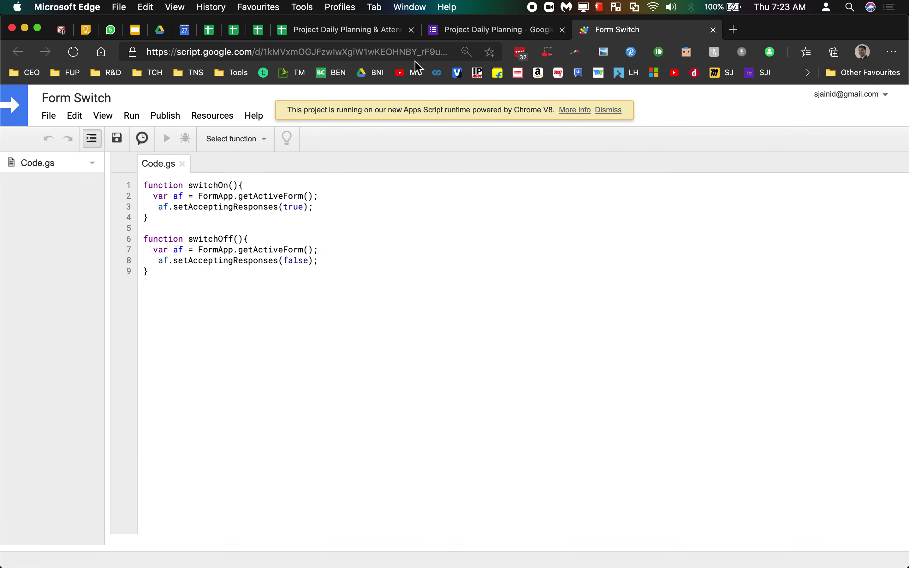
left_click(446, 37)
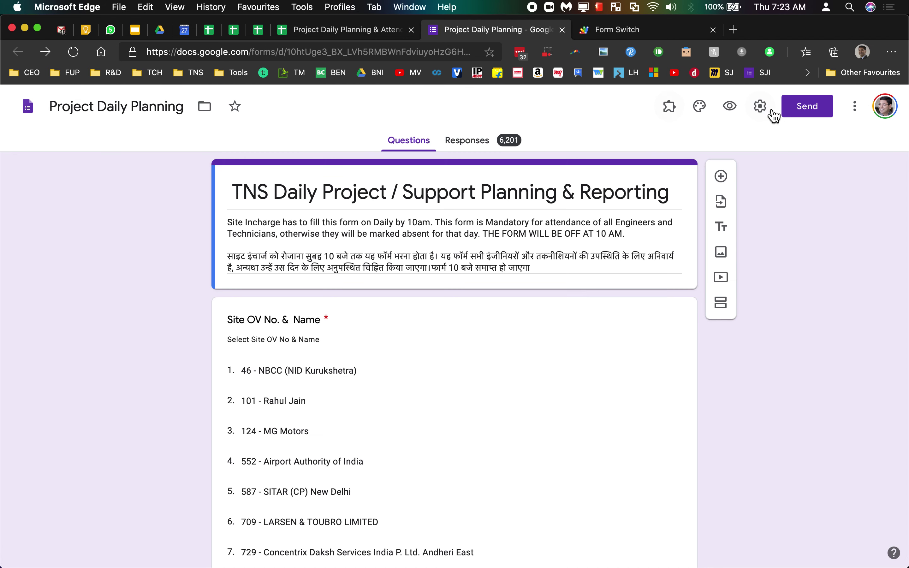
left_click(516, 149)
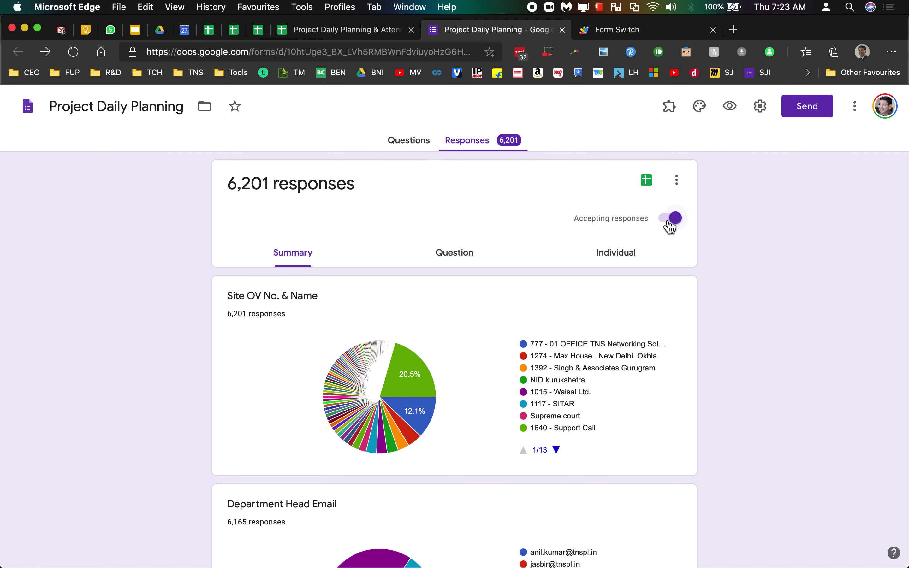
- Preview the live form, look through its questions and return to the form editor
left_click(729, 108)
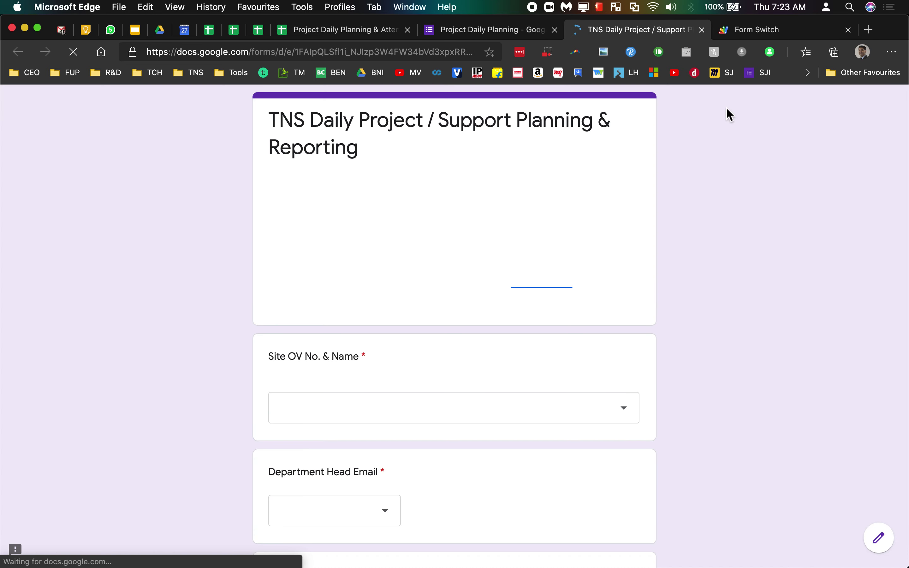
scroll(428, 268, "down", 10)
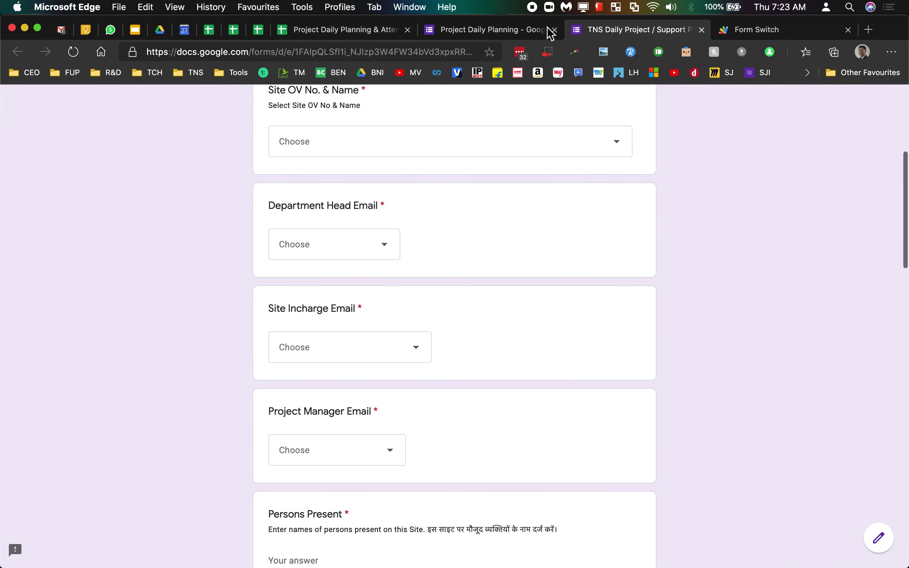
left_click(531, 29)
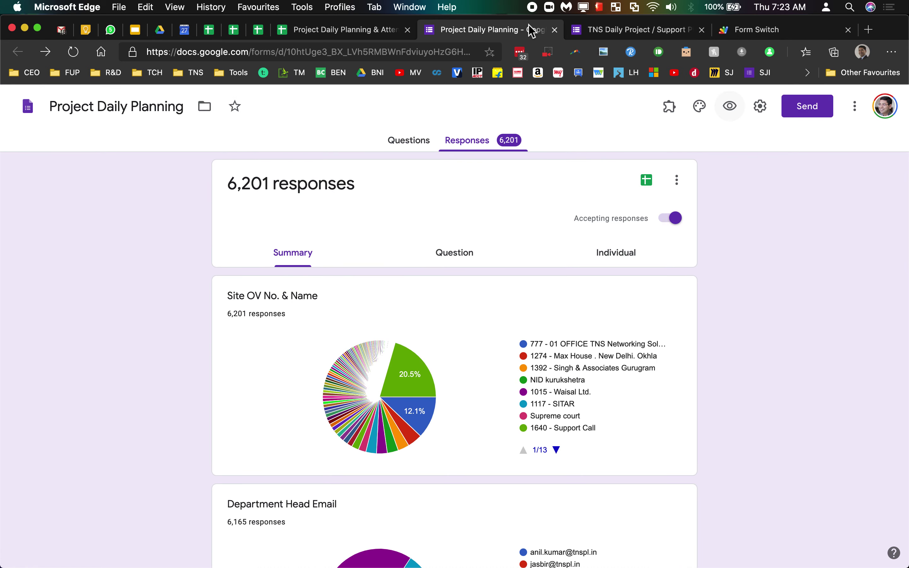
- Turn off accepting responses for the form and reload the live preview to check it
left_click(672, 219)
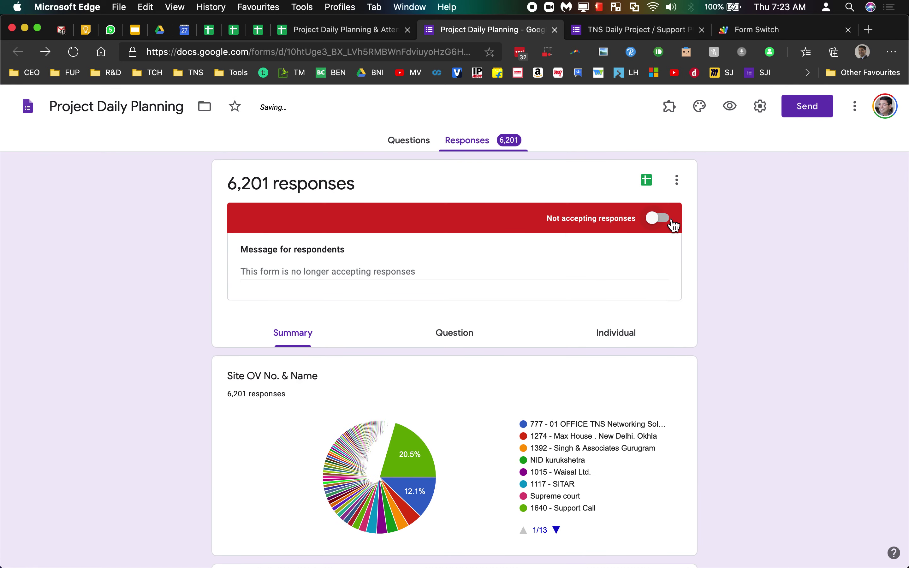
left_click(611, 29)
left_click(73, 52)
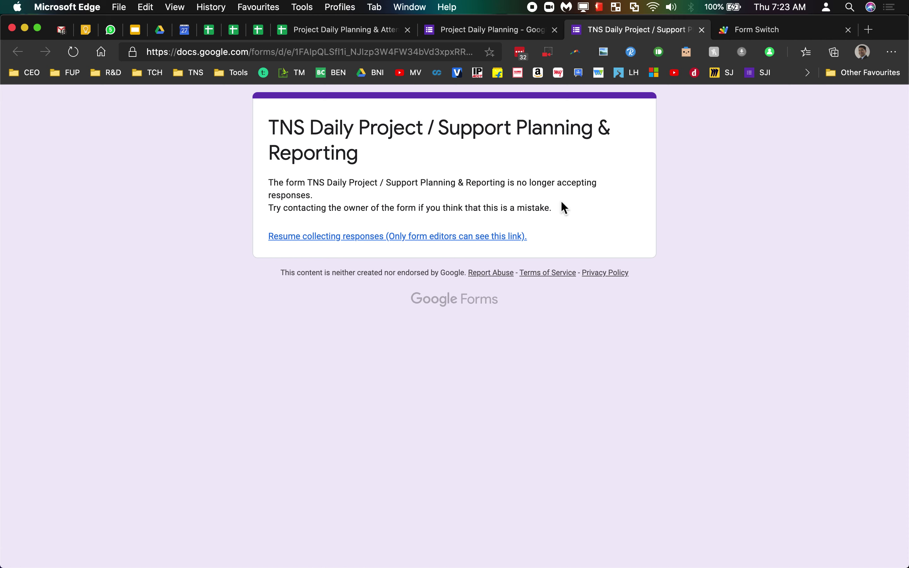
- Set the message for respondents to "This form is only open from 4am to 10am, please make the entry within the allotted time."
left_click(518, 35)
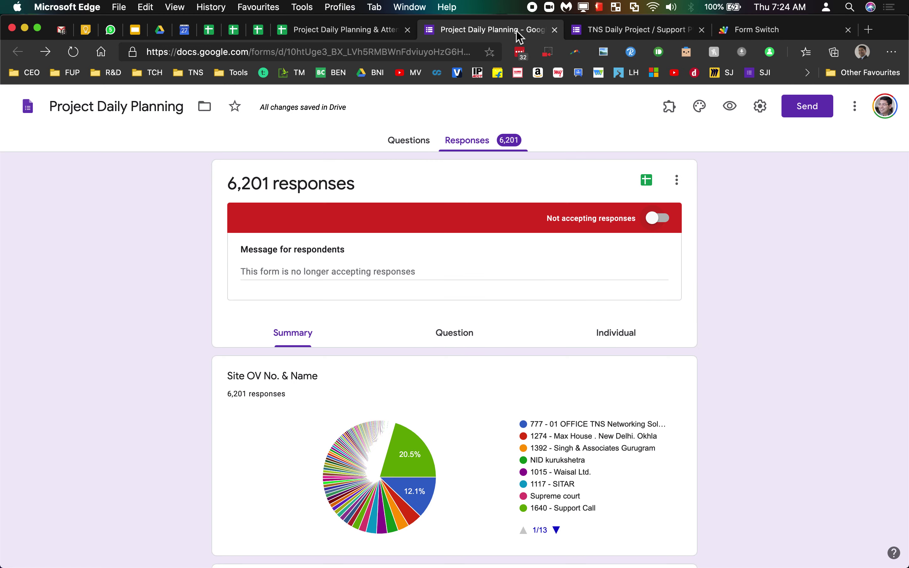
left_click(436, 273)
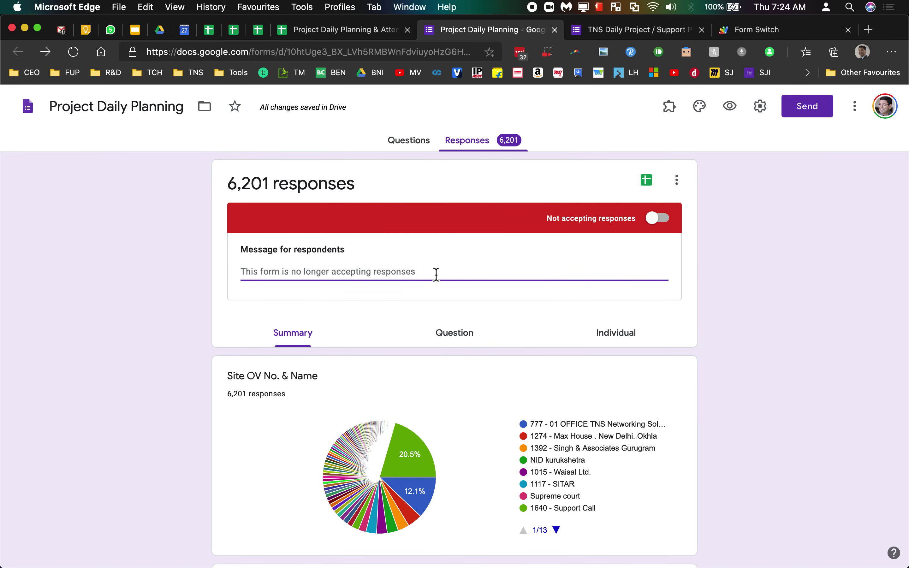
type("This")
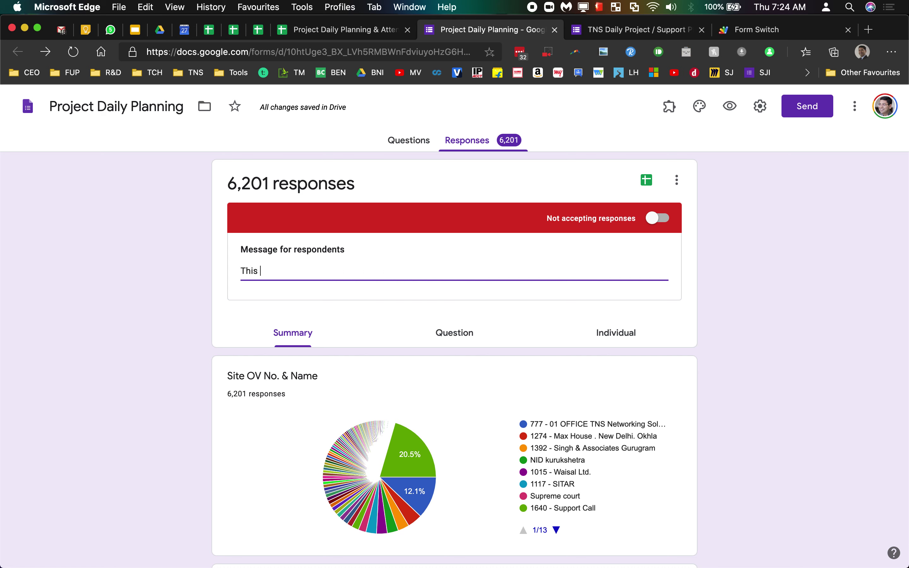
type(" form is on")
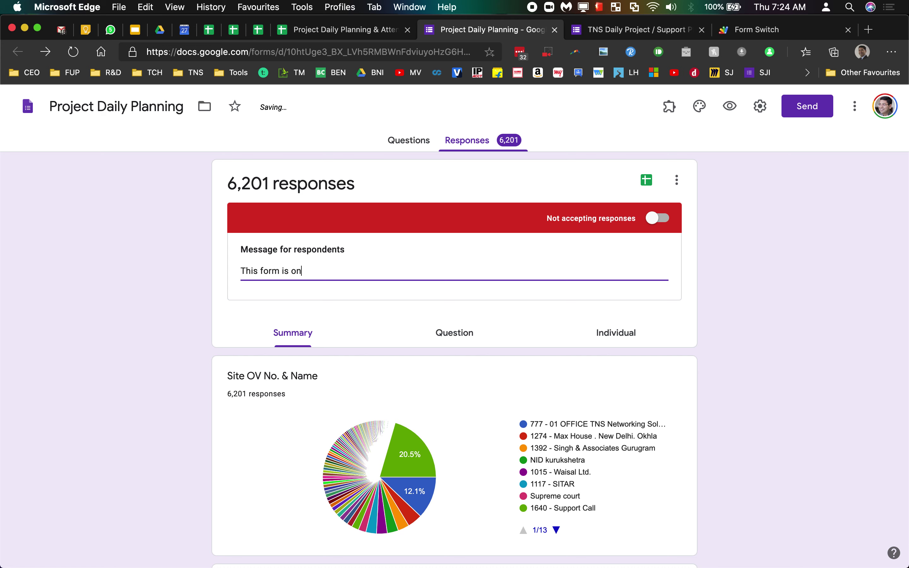
type("romm")
key("BackSpace")
type("4am to 10am, ple")
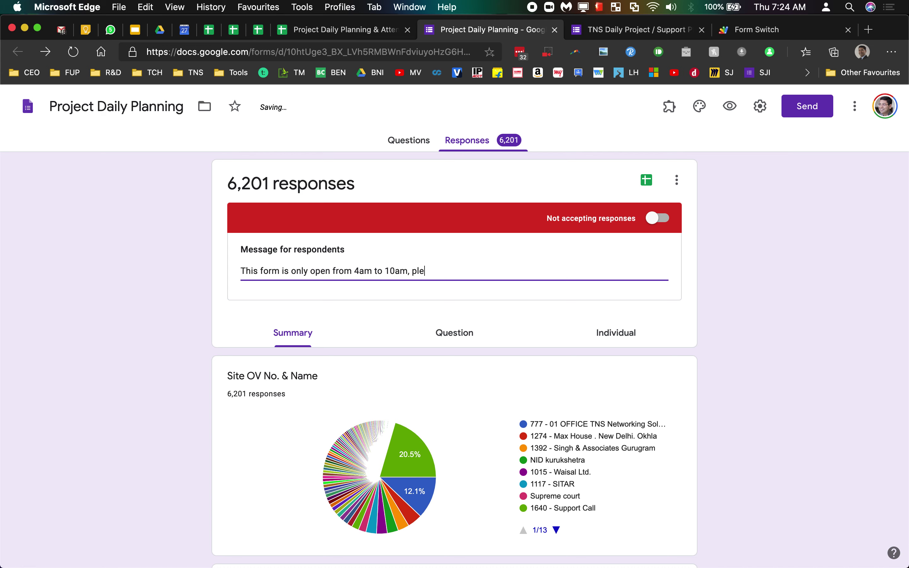
type("ase make the entry within")
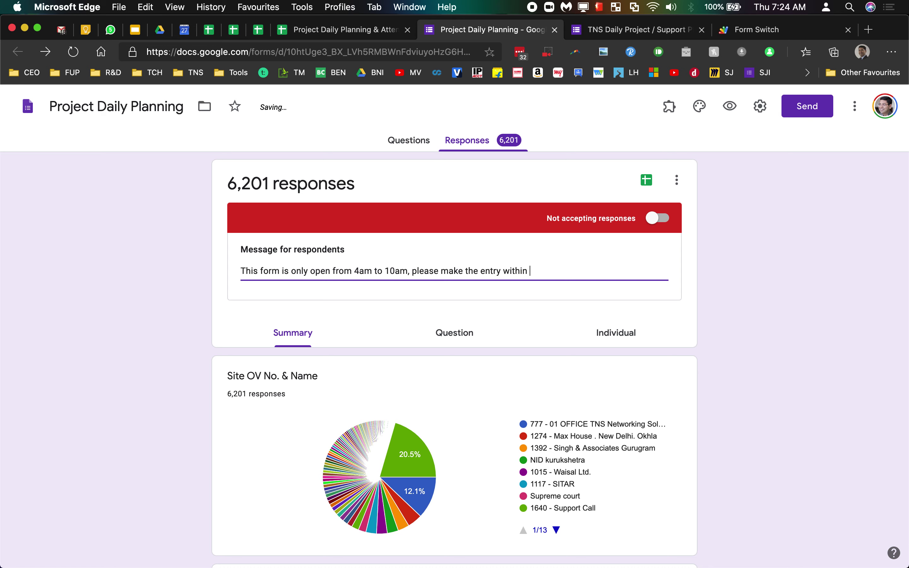
type("alloted time.")
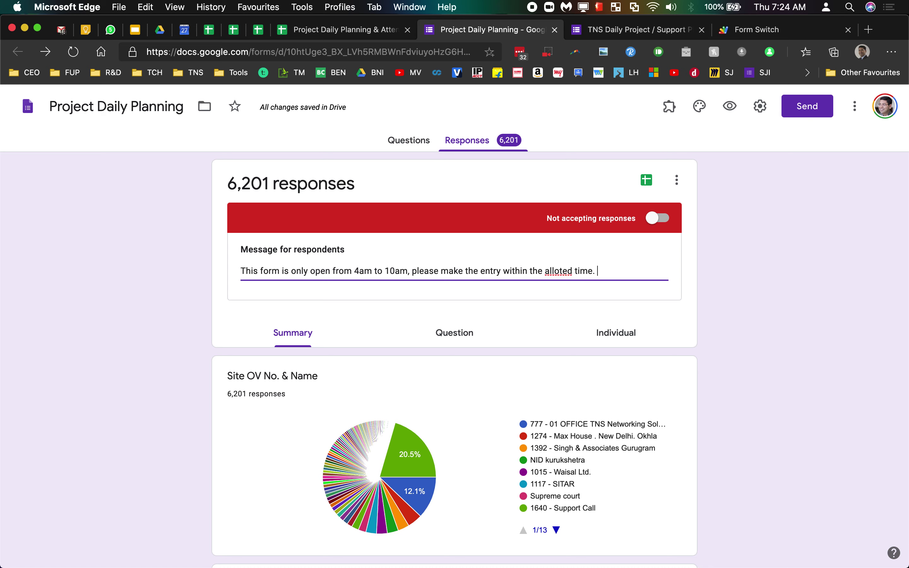
right_click(567, 275)
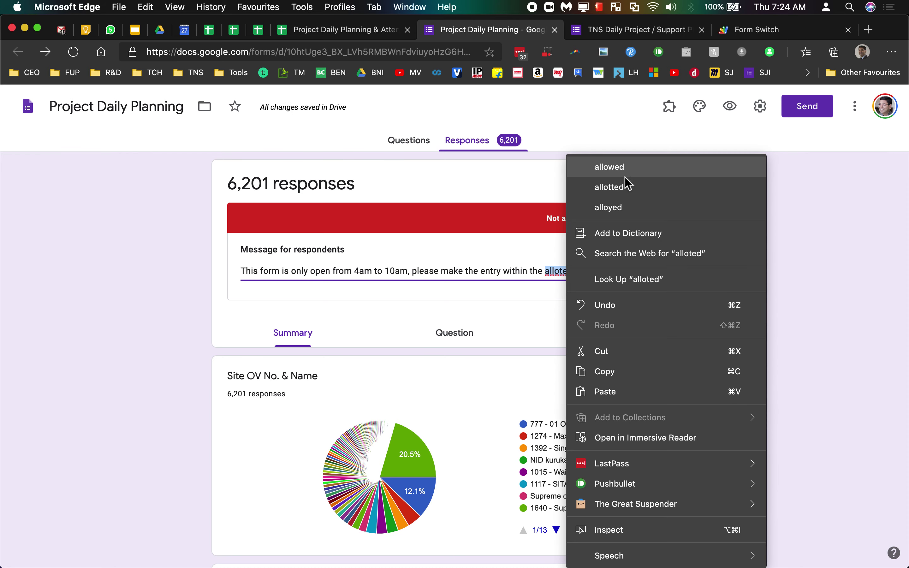
left_click(625, 187)
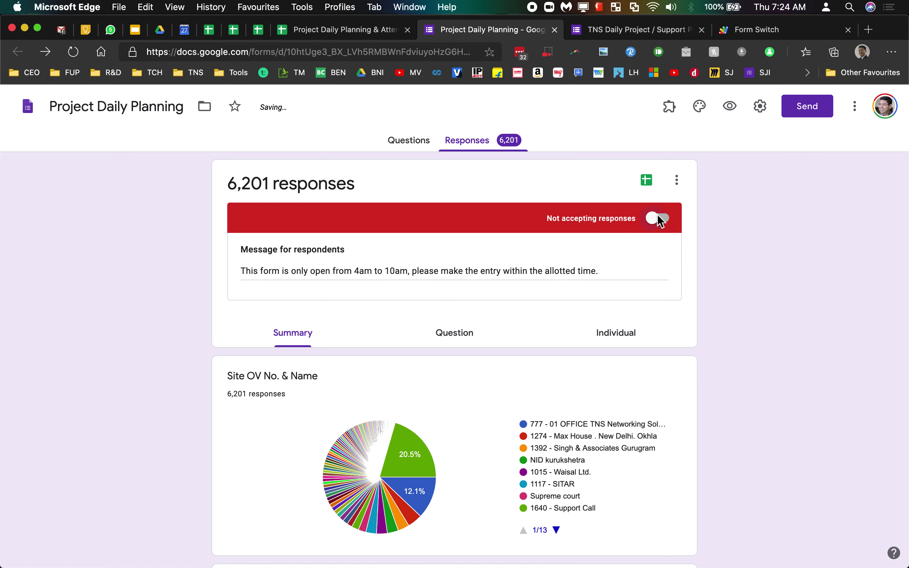
- Turn accepting responses back on for the form and reload the live preview to check it
left_click(657, 218)
left_click(630, 30)
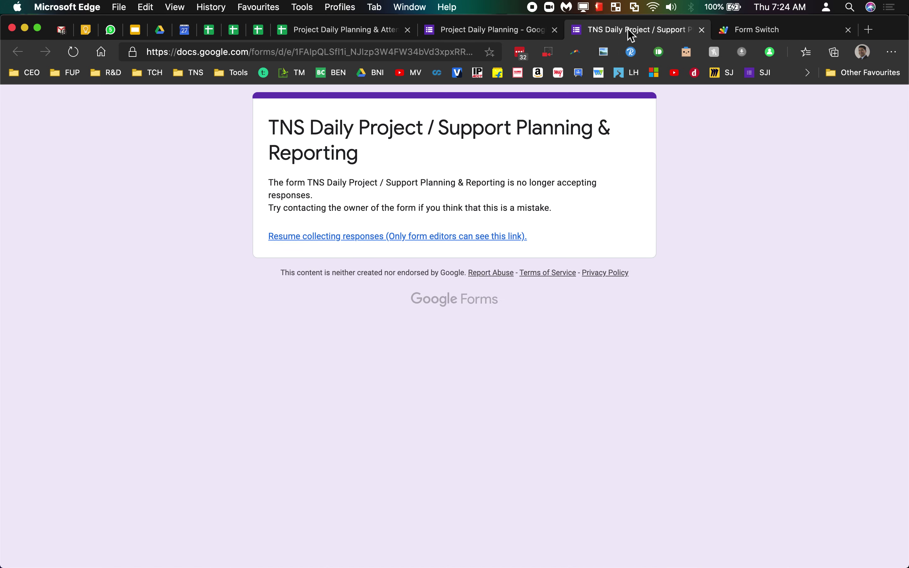
left_click(74, 52)
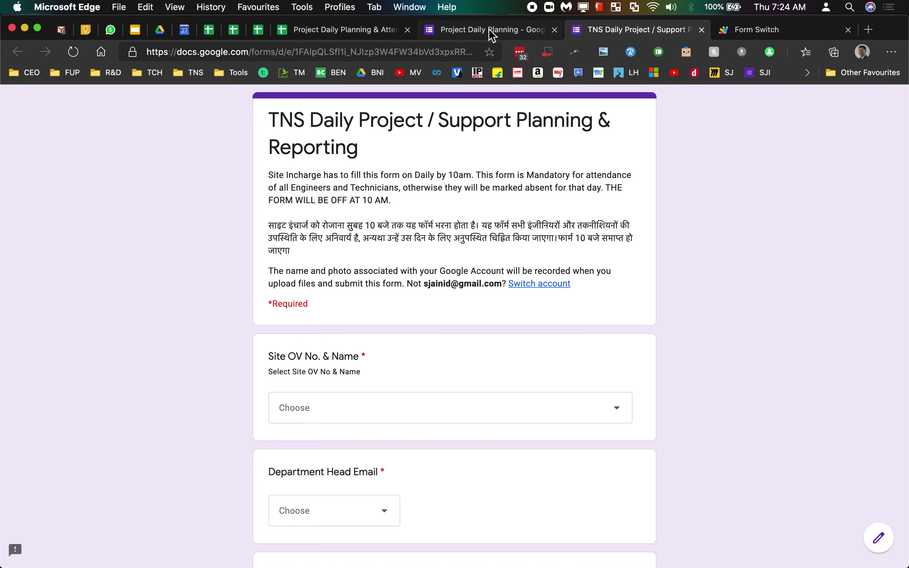
- Glance at the linked responses spreadsheet, then reopen the form's Form Switch script and select all code in Code.gs
left_click(357, 30)
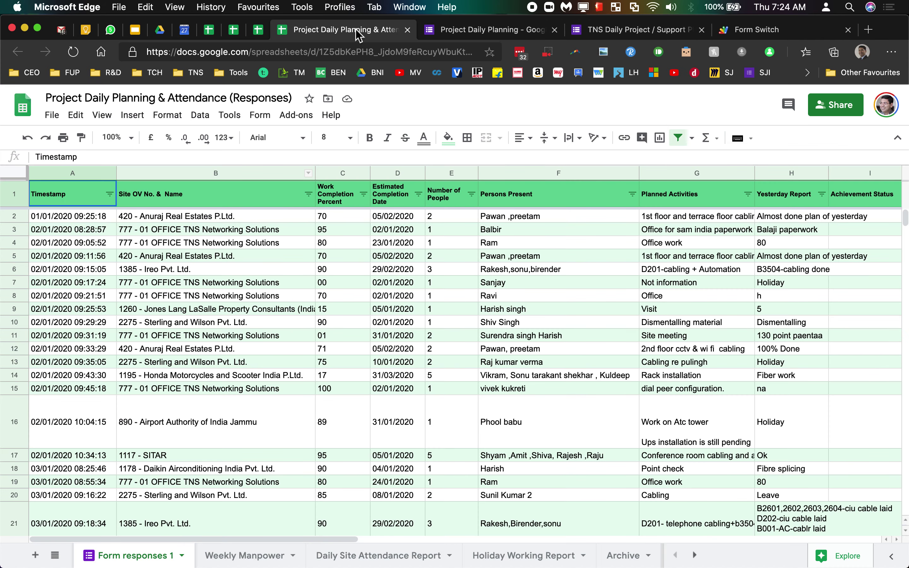
left_click(463, 31)
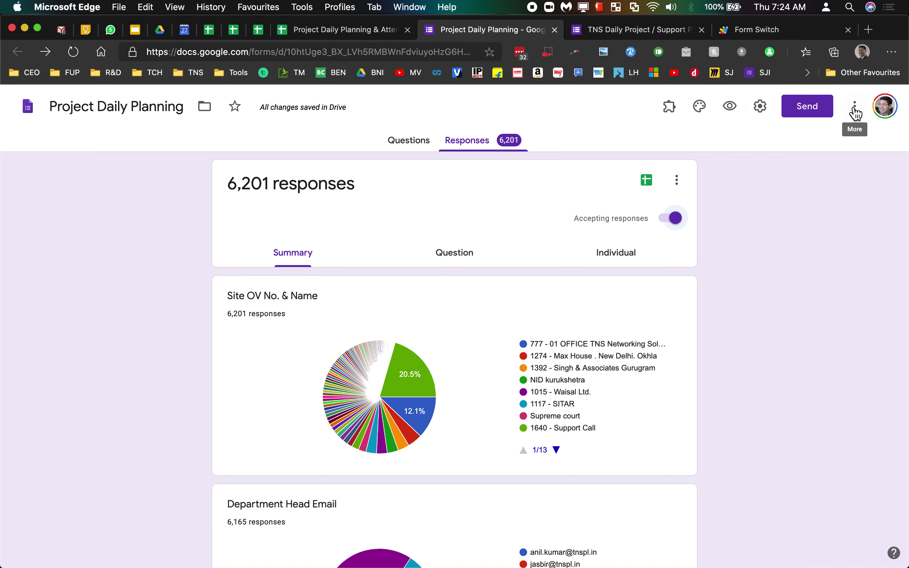
left_click(860, 118)
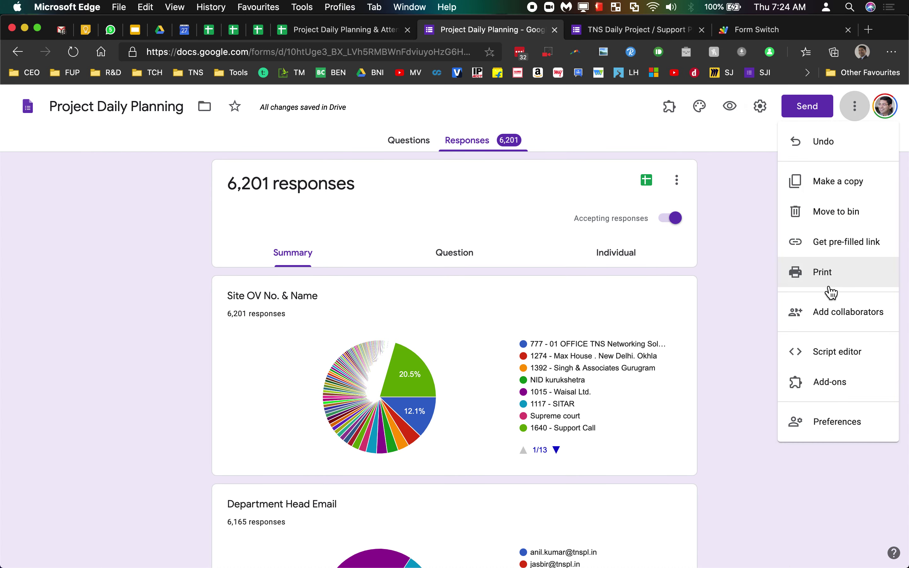
left_click(811, 348)
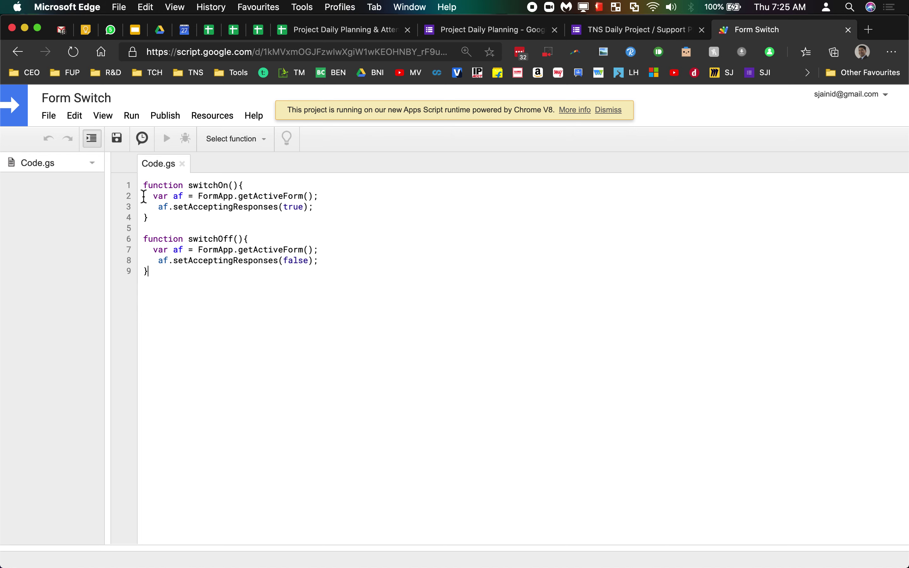
key("super+a")
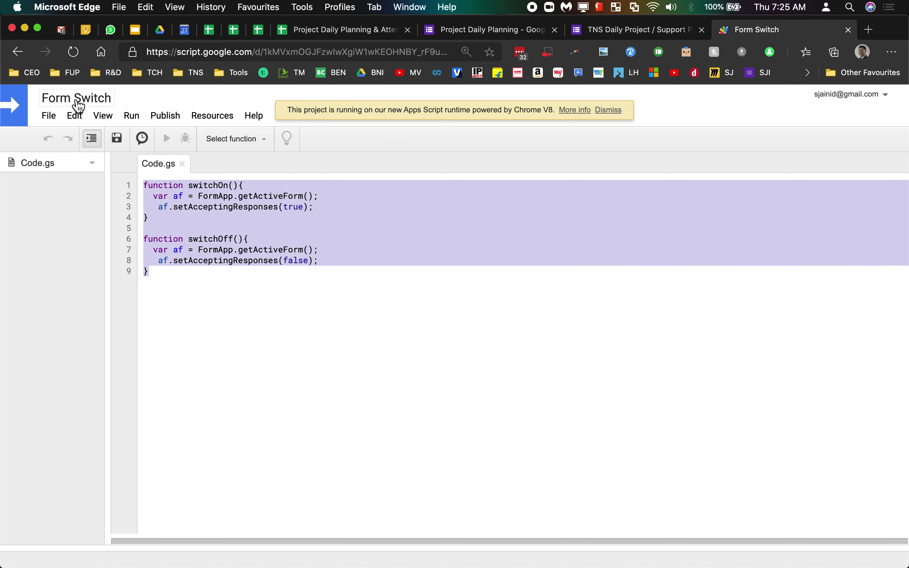